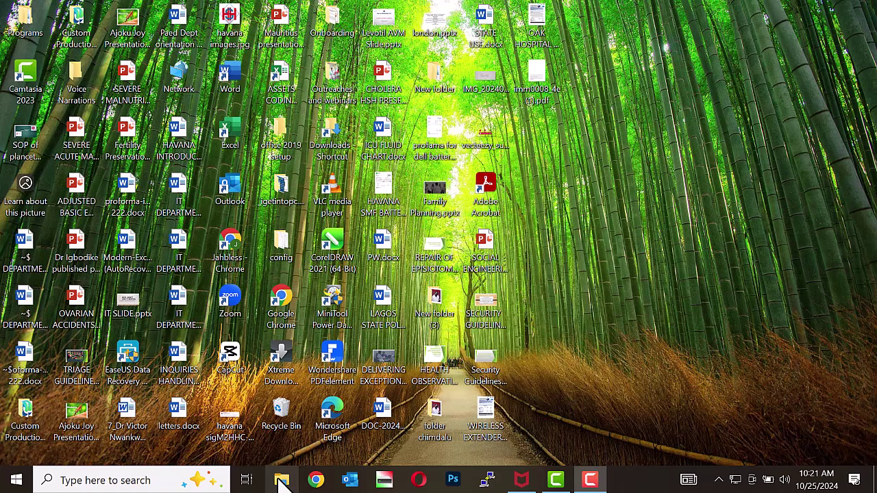
- Open File Explorer, maximize its window and display the contents of This PC
click(282, 482)
scroll(417, 280, down, 5)
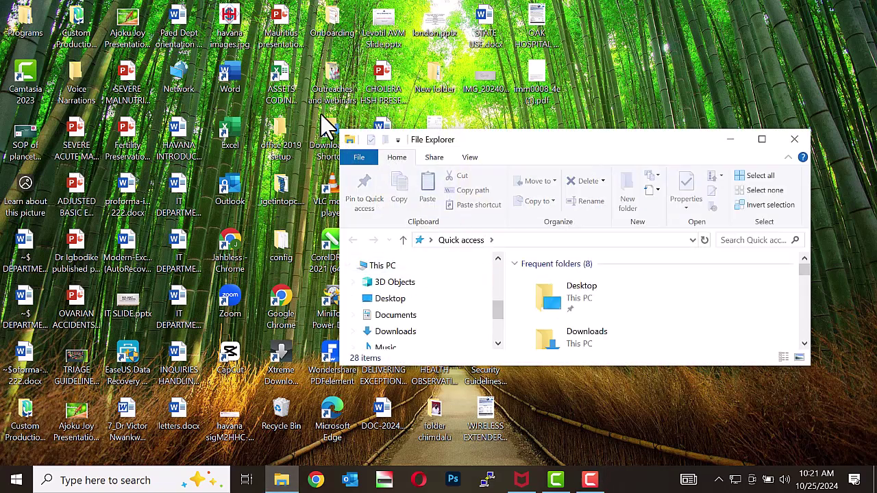
click(284, 134)
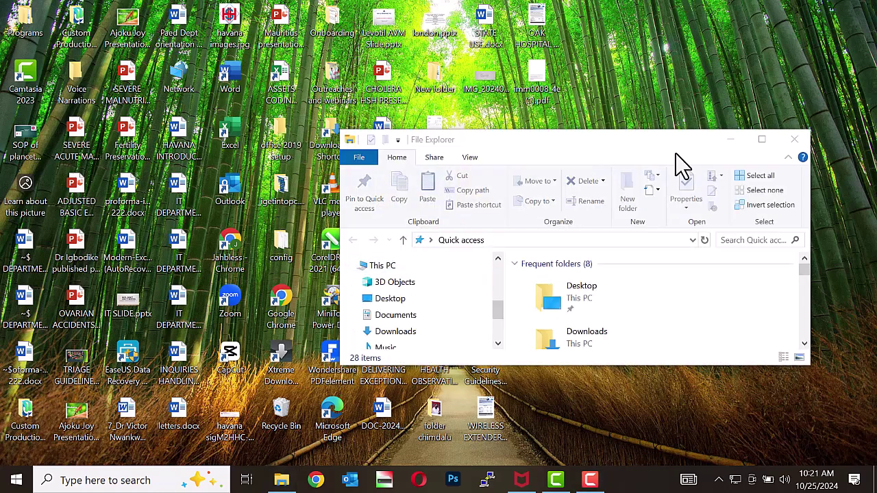
click(762, 139)
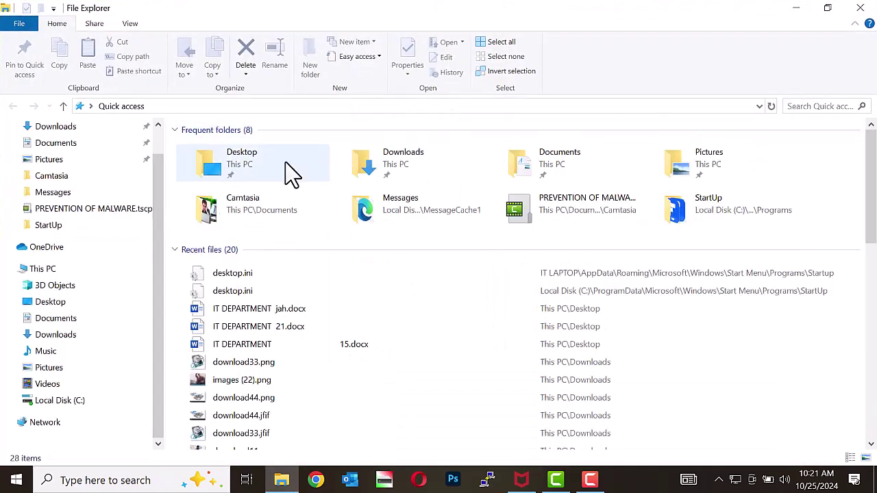
click(43, 269)
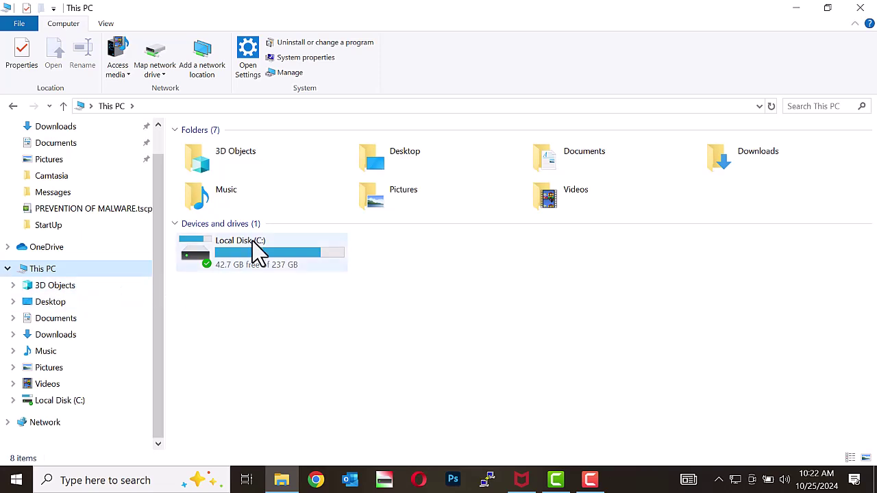
- Open the properties of the Local Disk (C:) drive
mouse_move(231, 254)
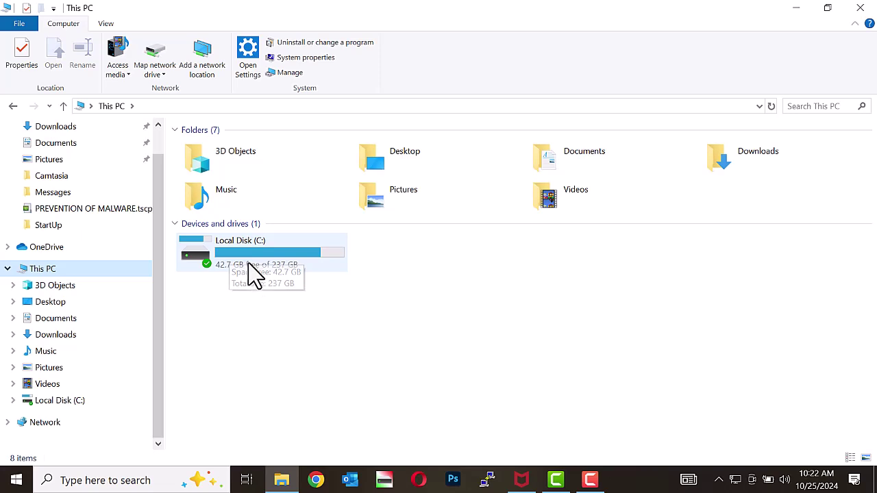
click(246, 260)
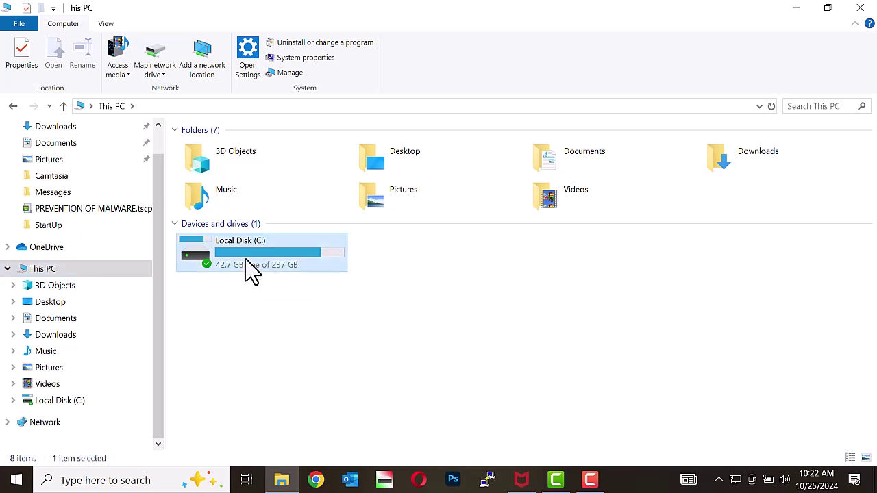
right_click(245, 259)
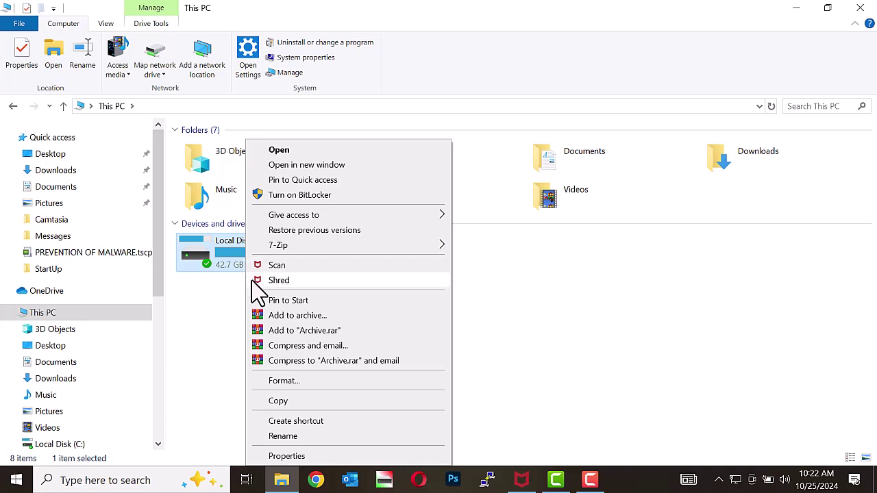
click(288, 456)
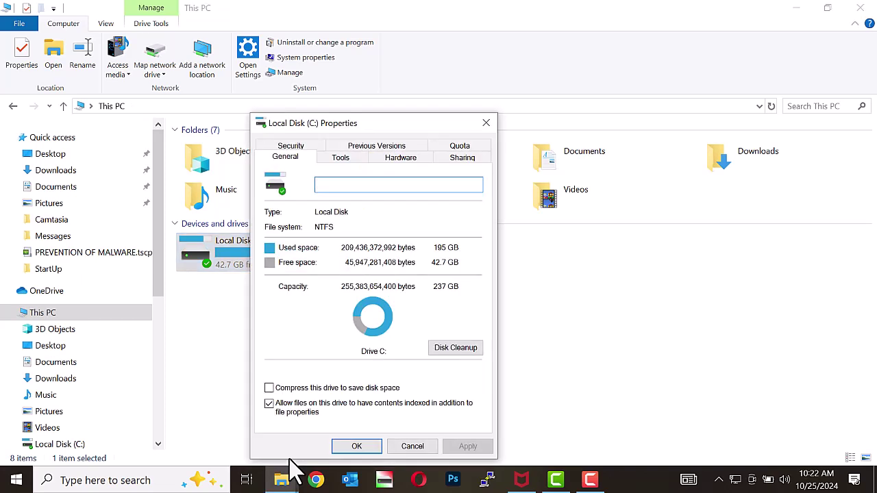
- Start an error-checking scan of the C: drive from its properties
click(337, 157)
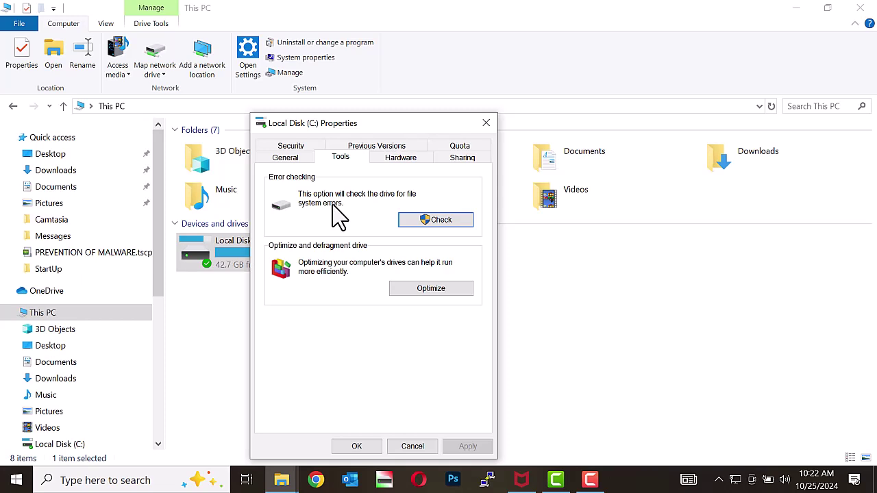
click(433, 218)
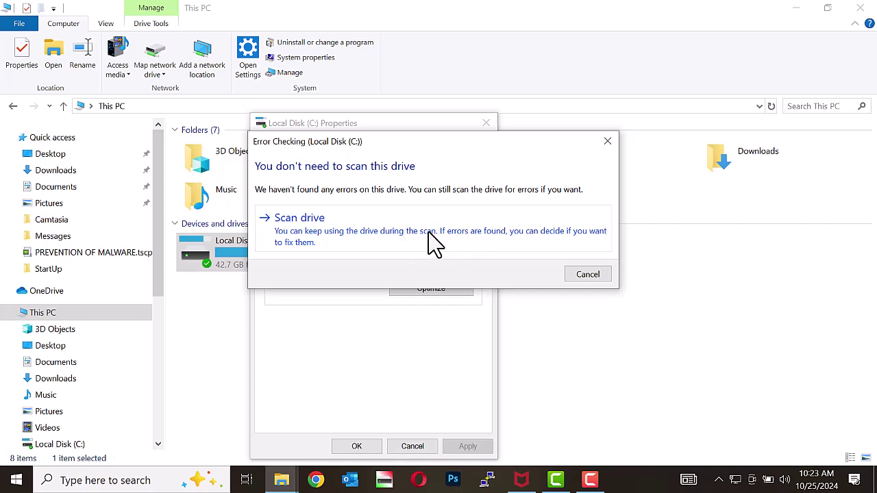
click(433, 237)
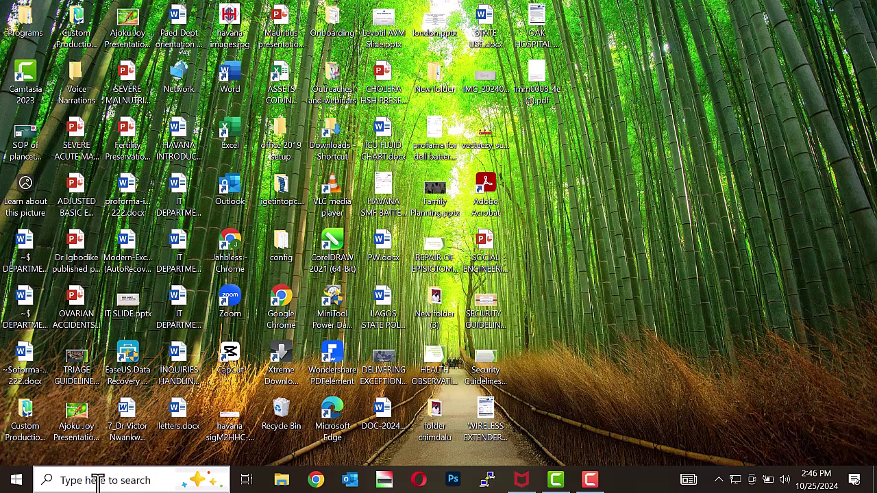
- Find Command Prompt by searching for CMD, run it as administrator and maximize its window
click(90, 480)
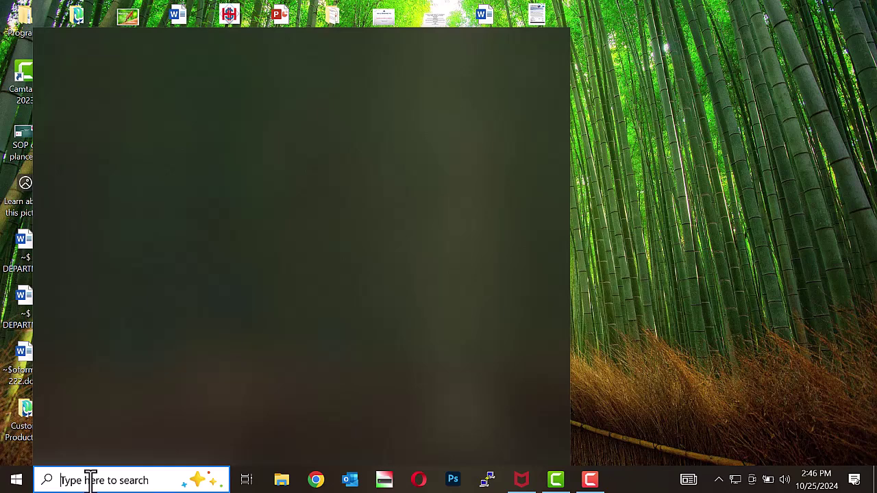
text(CMD)
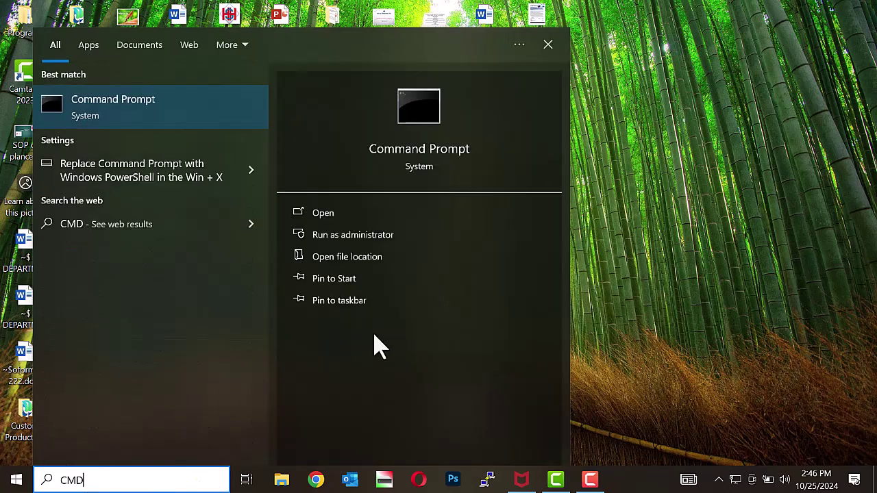
click(357, 239)
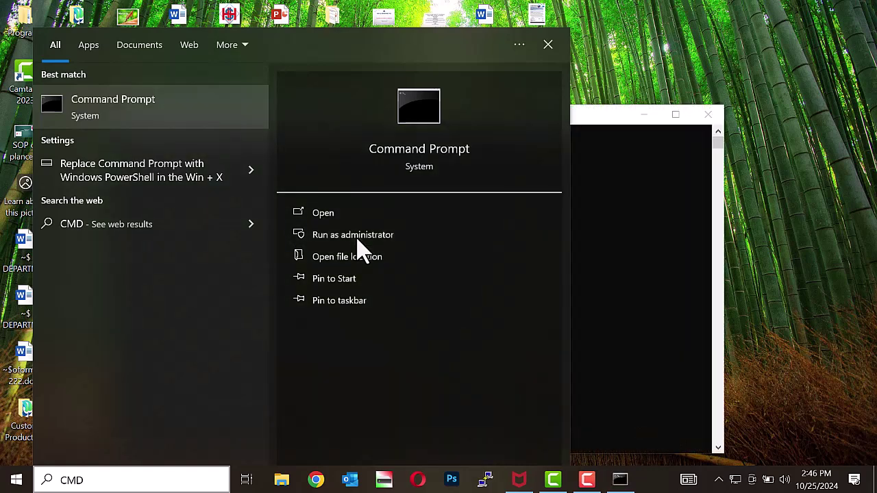
click(548, 44)
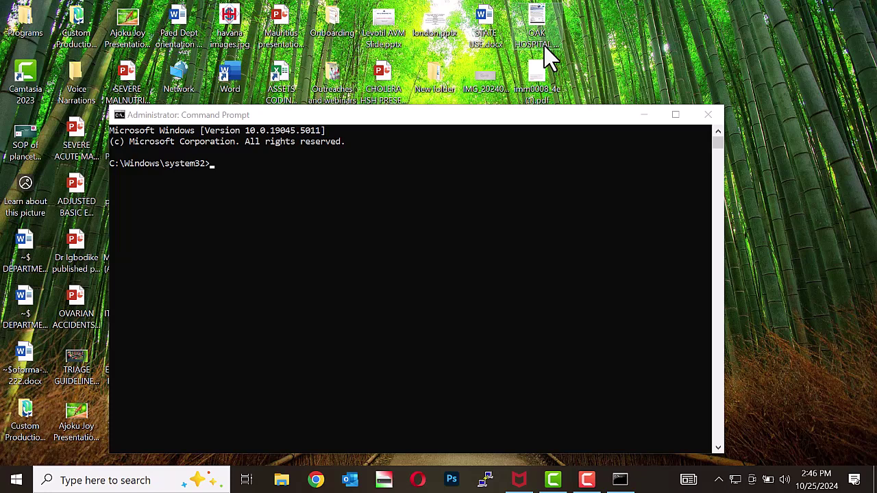
click(675, 118)
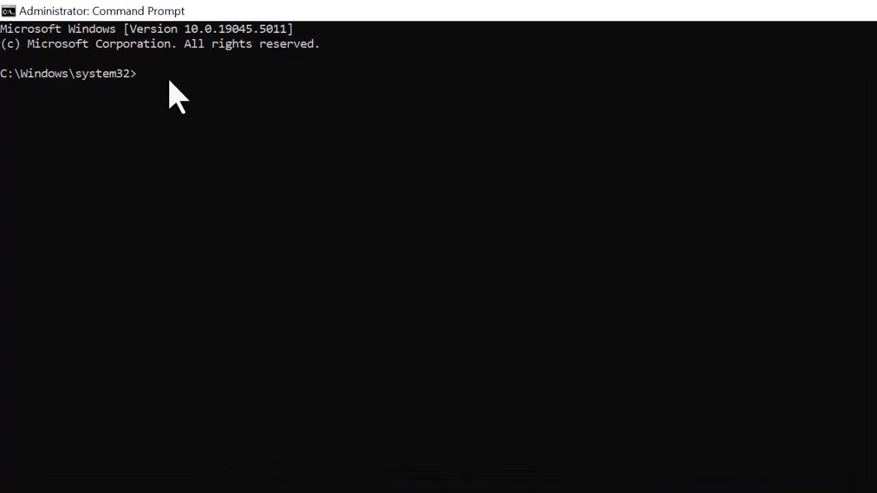
- Query the hard drive's health status with the command WMIC DISKDRIVE GET STATUS
text(WMIC)
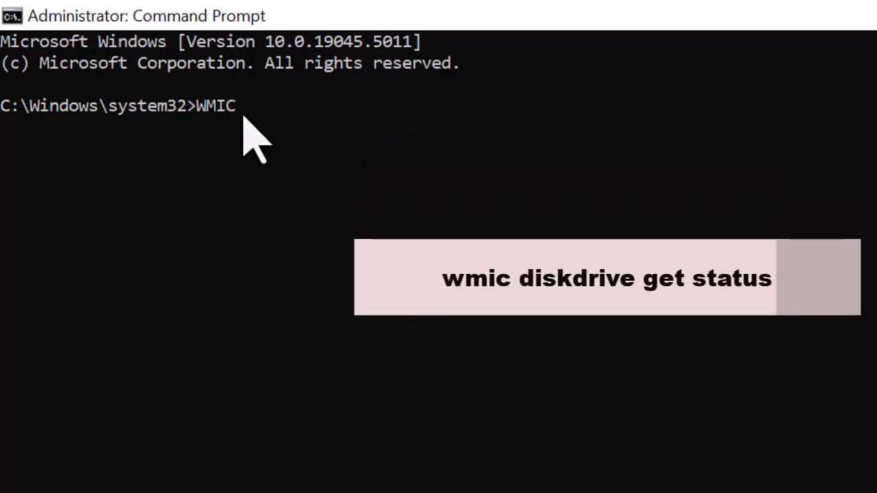
text( DI)
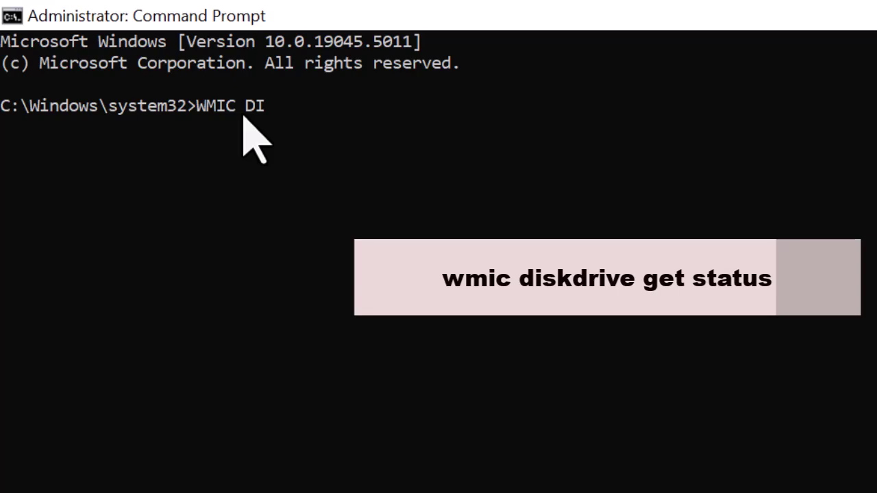
text(SKDRIVE)
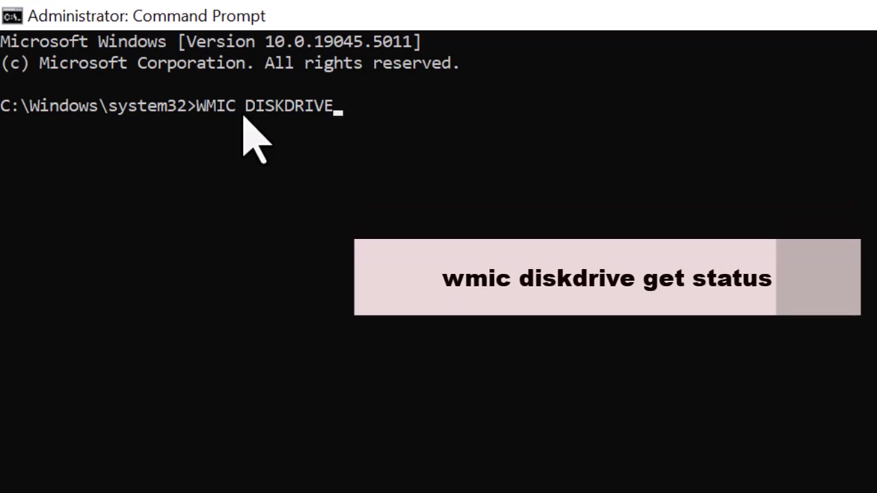
text(GET STATUS)
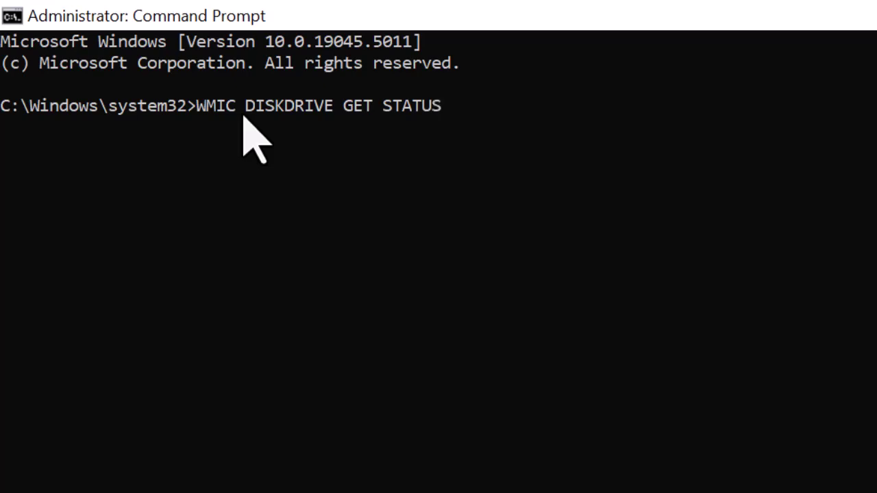
key(Return)
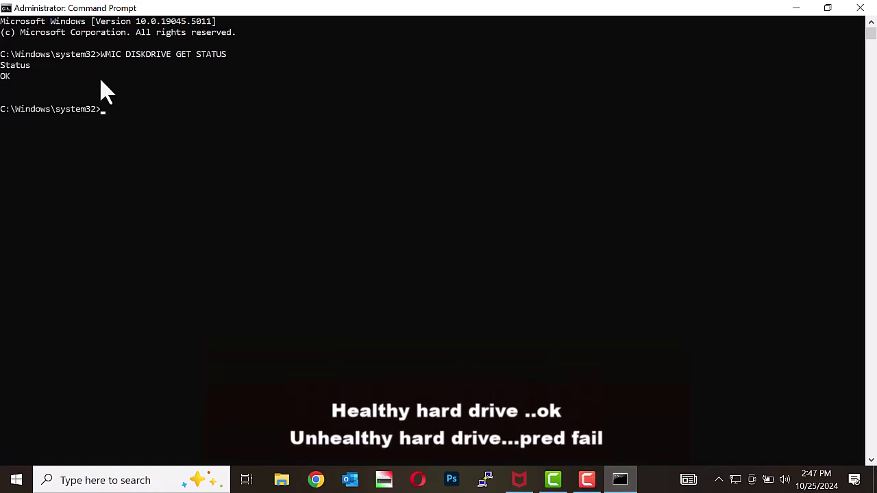
key(Return)
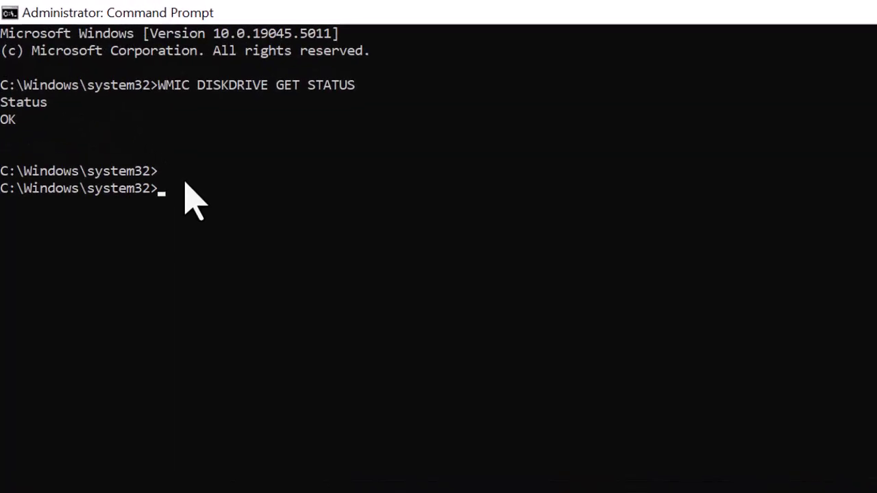
- Run CHKDSK to check the file system, and exit Command Prompt when the check is complete
text(CHKDSK)
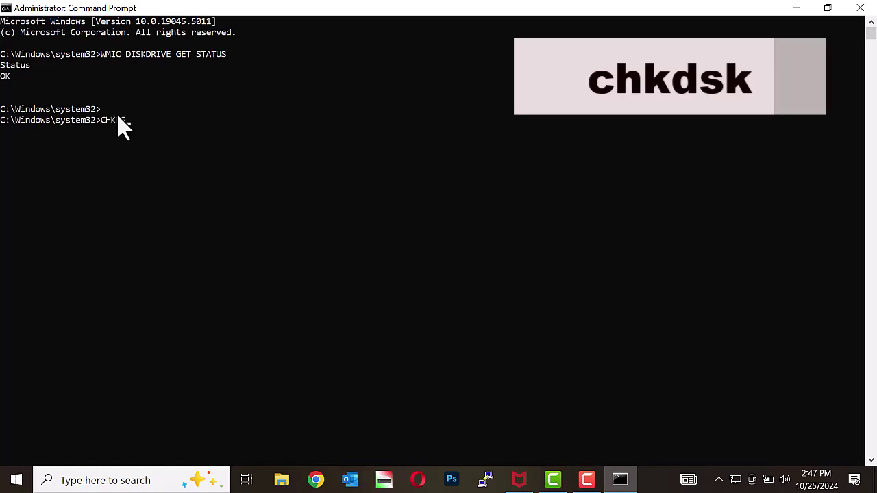
key(Return)
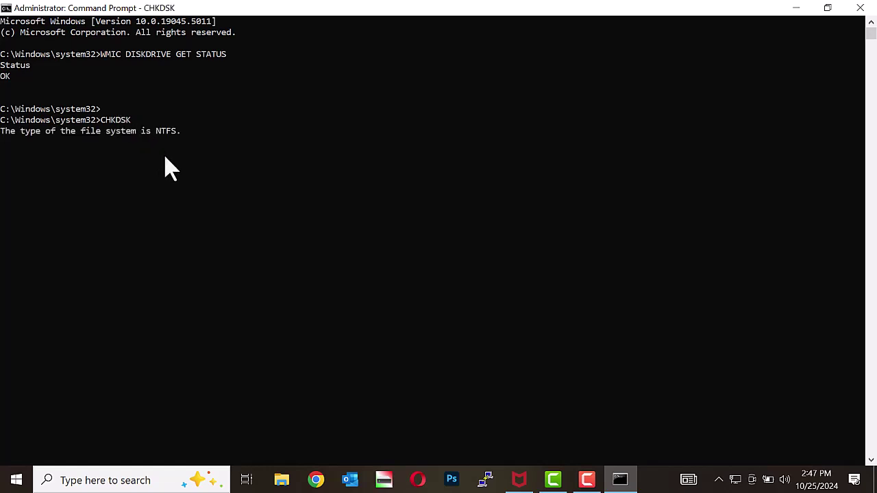
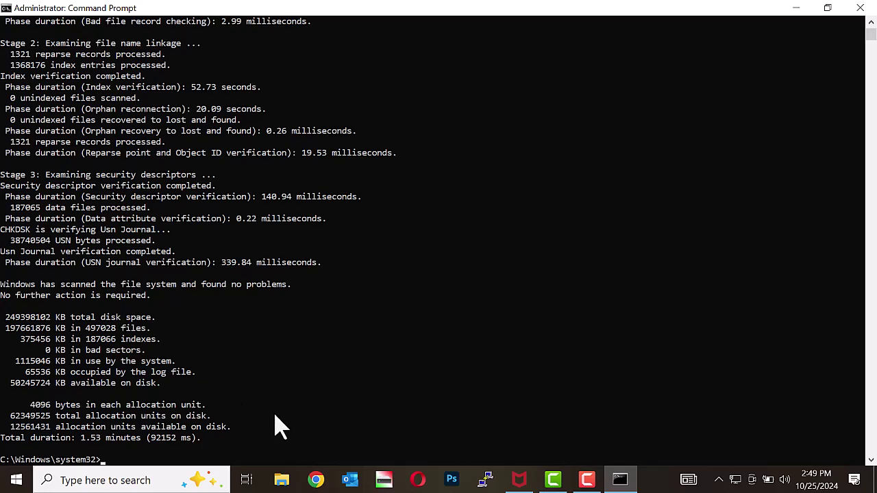
text(EXIT)
key(Return)
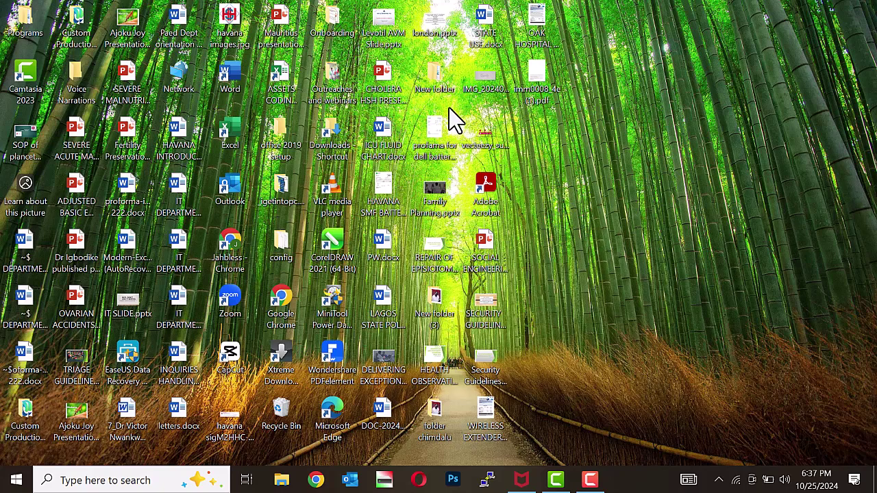
- Search Windows for System Information, run it as administrator and dismiss the search results
click(130, 480)
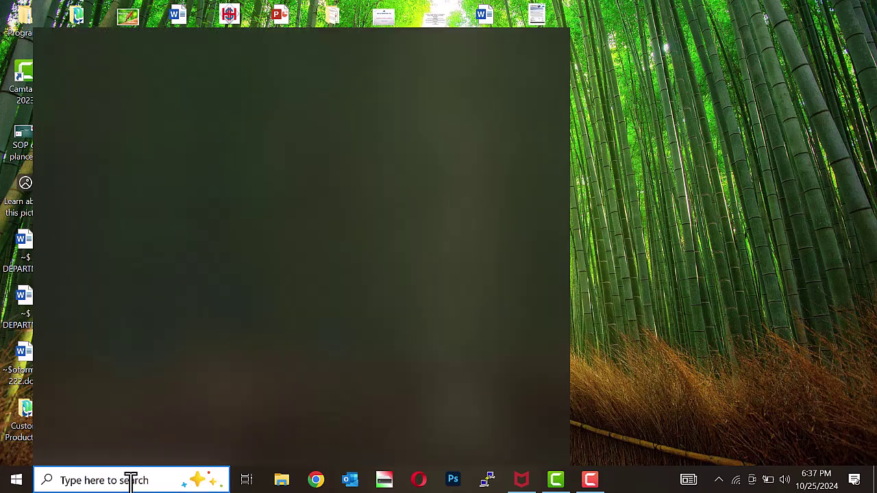
text(SYSTE)
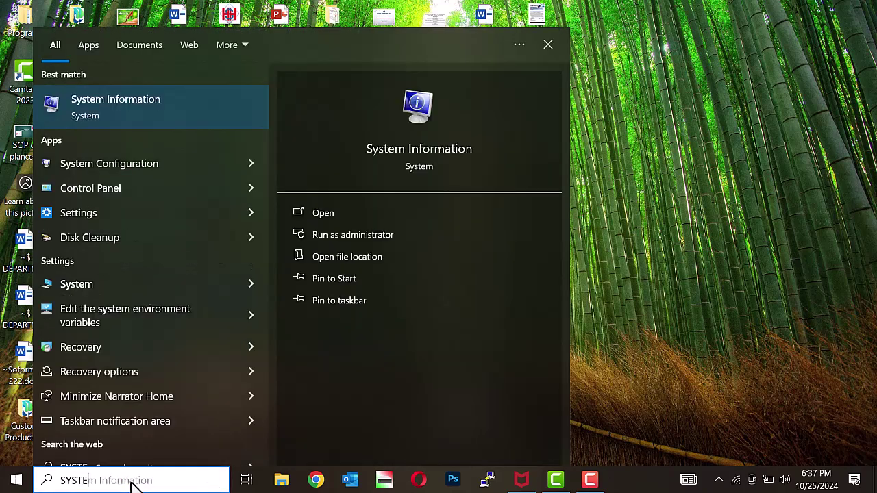
click(322, 235)
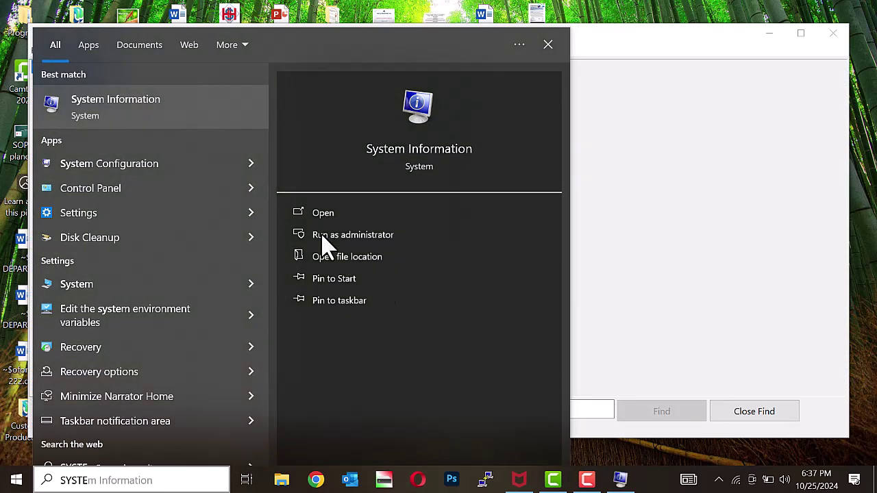
click(549, 45)
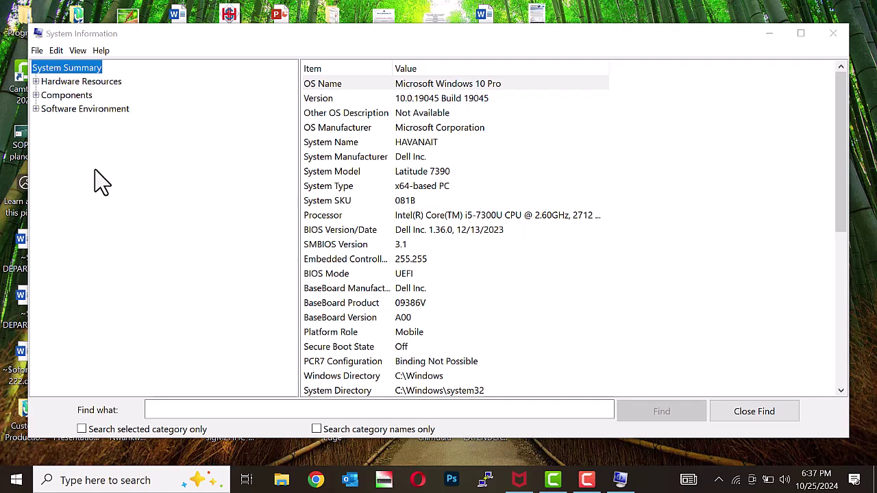
- Show the Disks details under Components > Storage in System Information
click(36, 95)
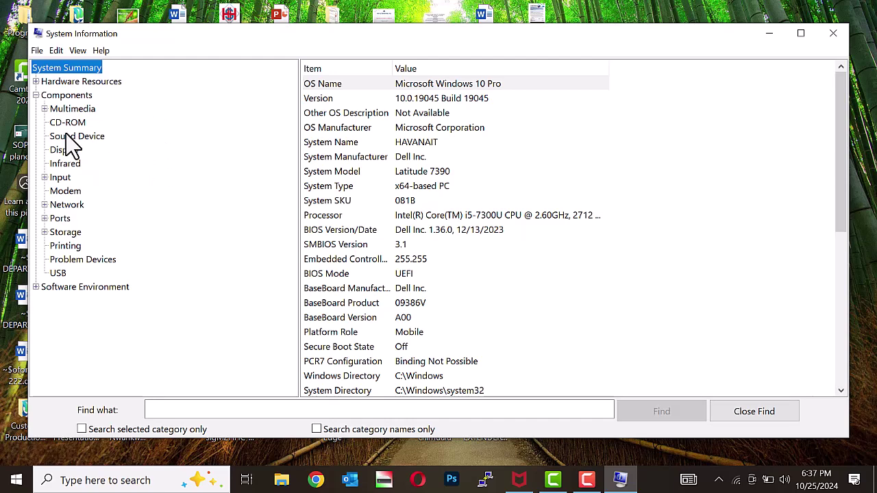
click(44, 232)
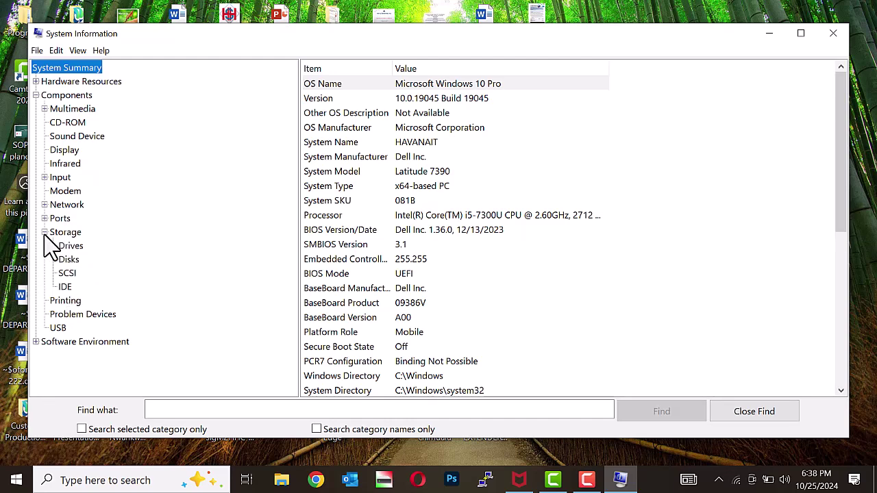
click(68, 260)
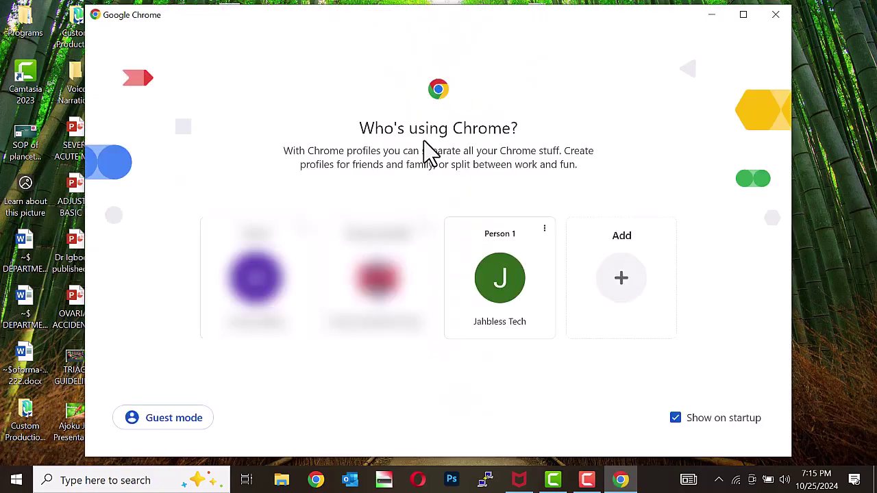
- Open the Person 1 profile in Google Chrome and load filecr.com in a new tab, dismissing the security alert
click(497, 291)
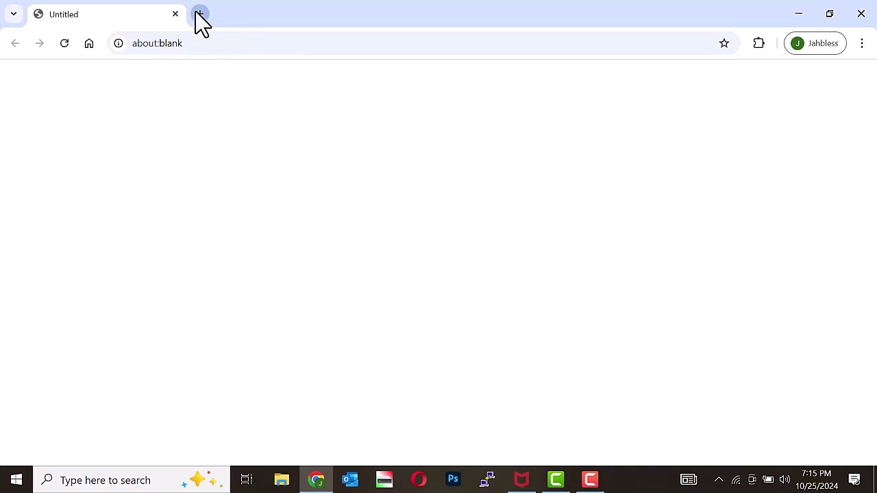
click(200, 14)
click(190, 44)
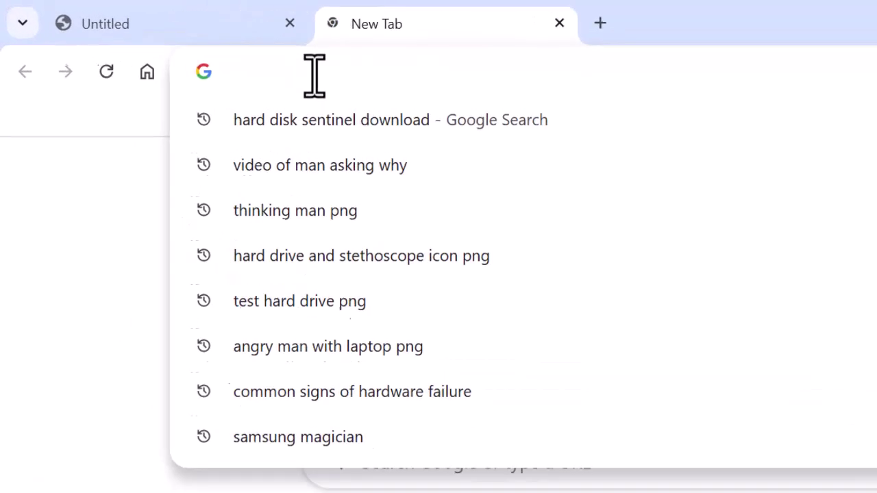
text(file)
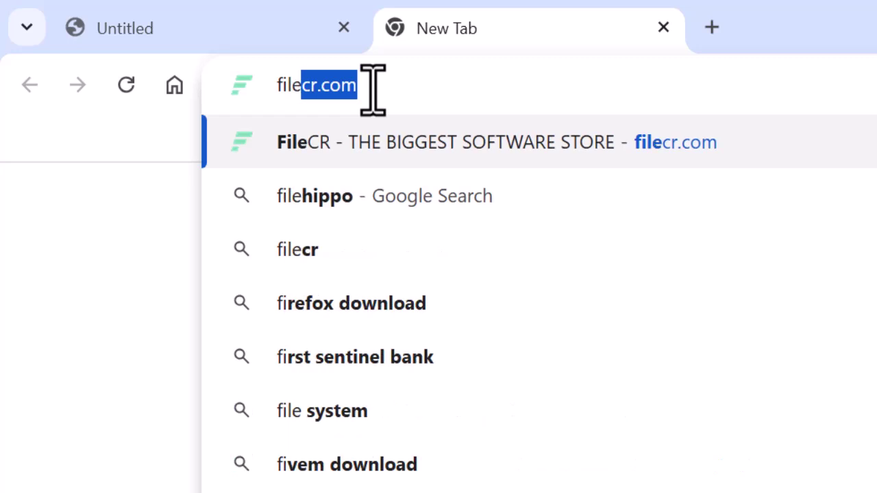
text(cr)
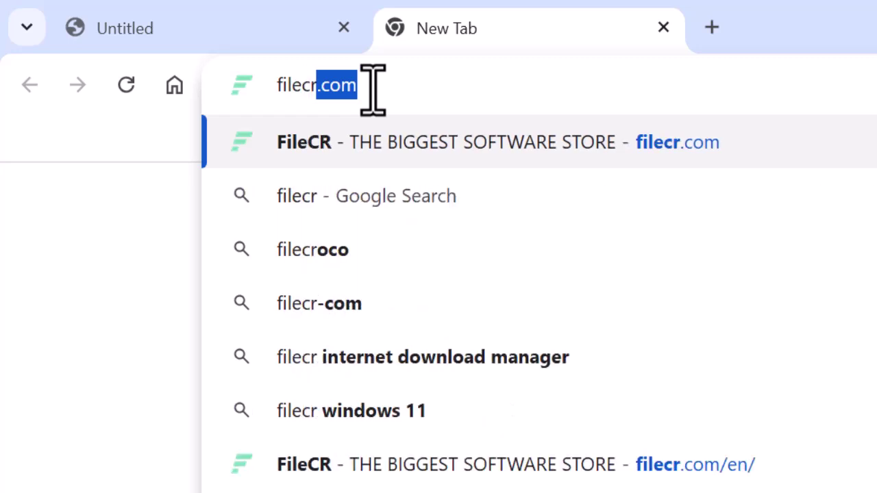
text(.com)
key(Return)
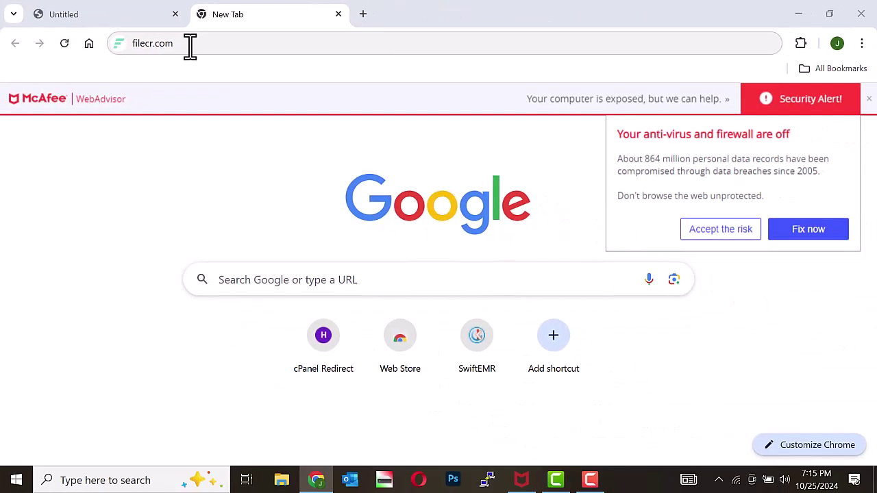
click(869, 100)
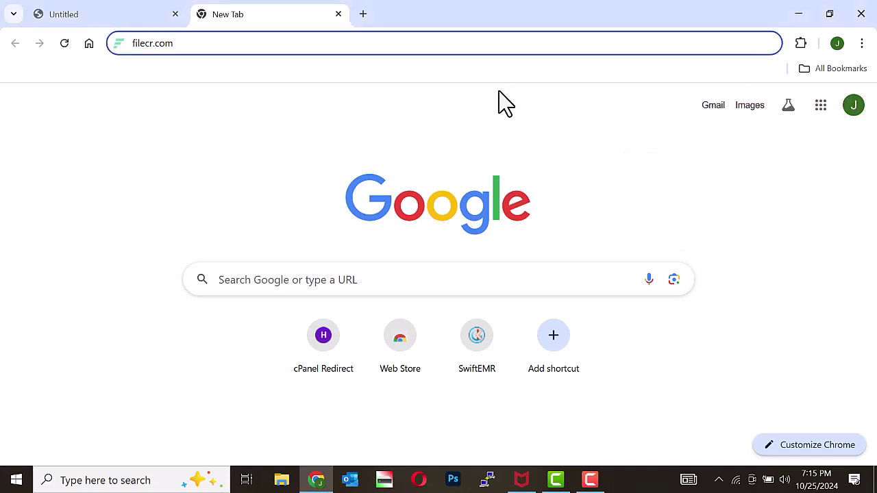
key(Return)
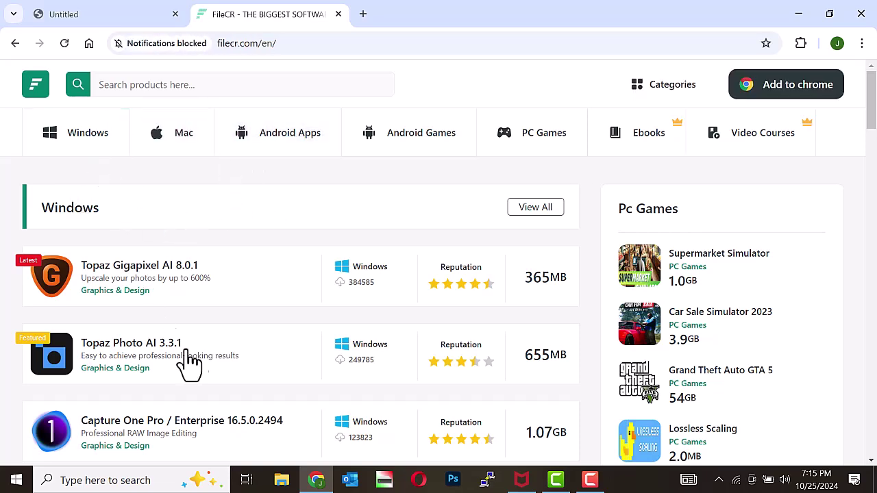
- Search the FileCR site for "harddisk sentinel"
drag(870, 123, 850, 82)
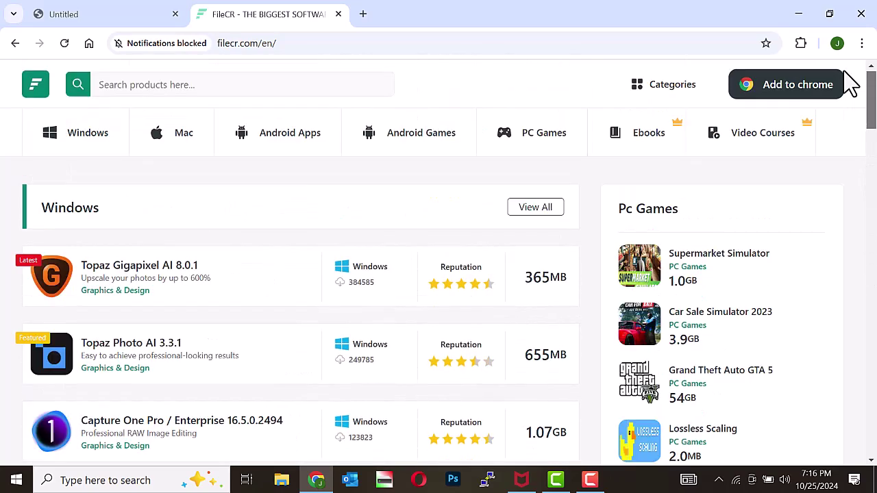
click(141, 86)
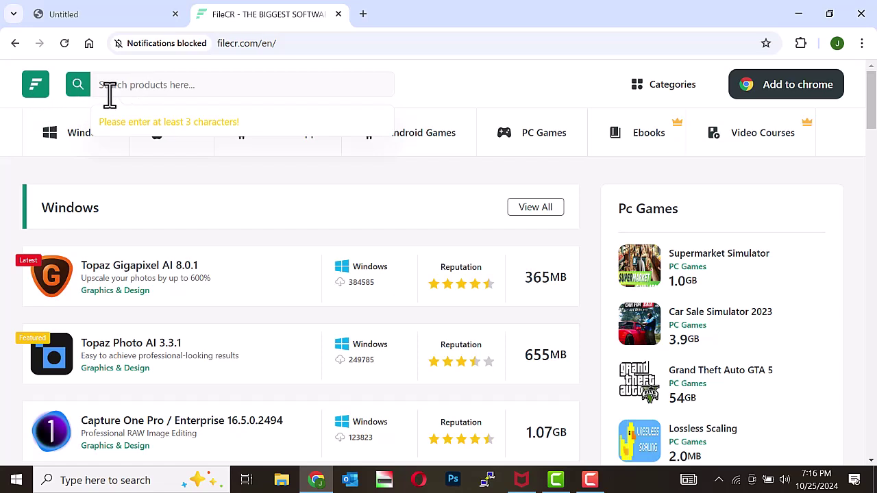
text(idm)
text(disk)
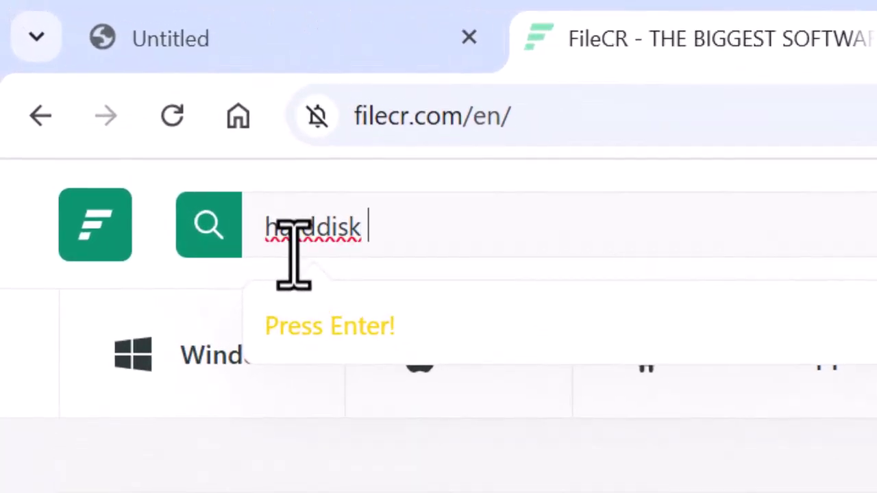
text( sentinel)
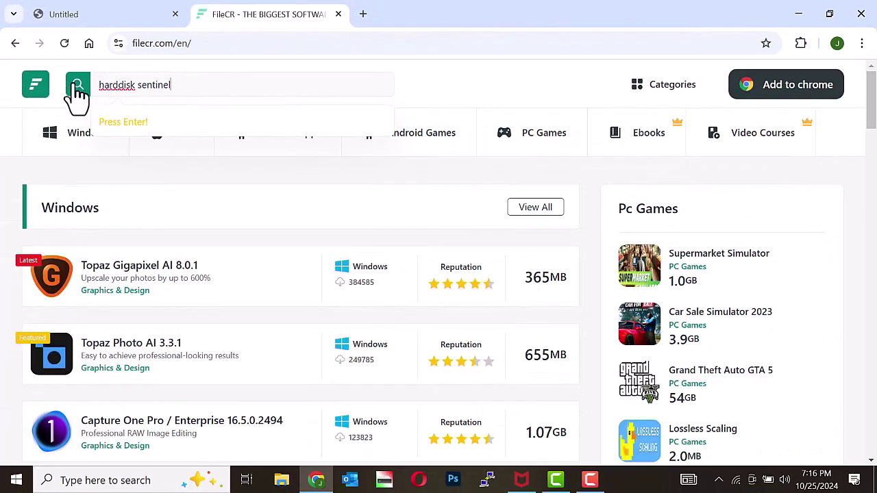
click(77, 91)
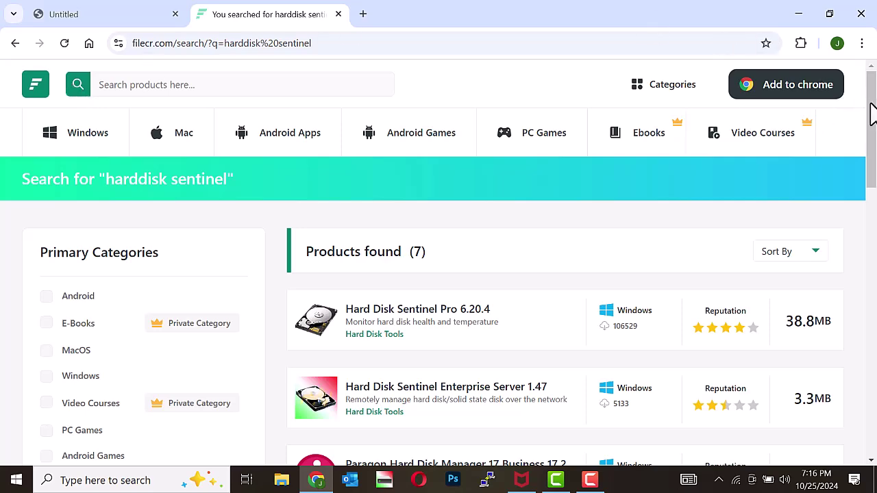
- Open the Hard Disk Sentinel Pro 6.20.4 product page and request the previous version 6.20 Final Multilingual dated February 25 2024
scroll(871, 113, down, 2)
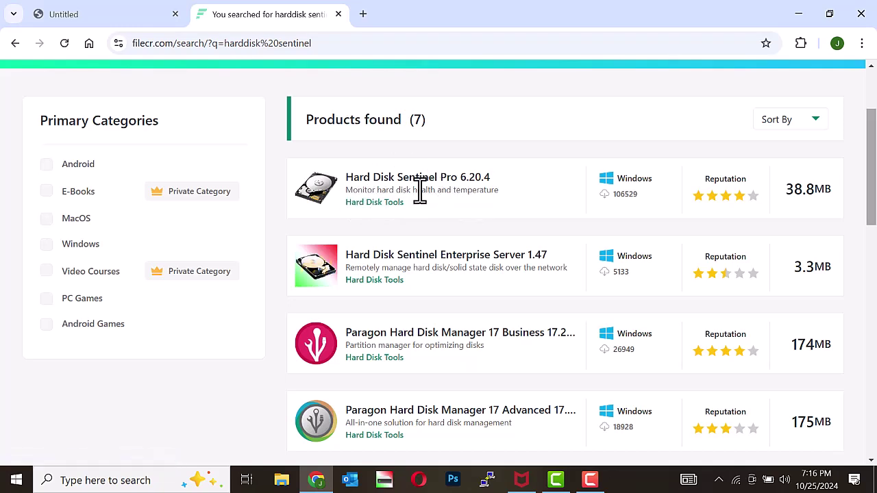
click(334, 196)
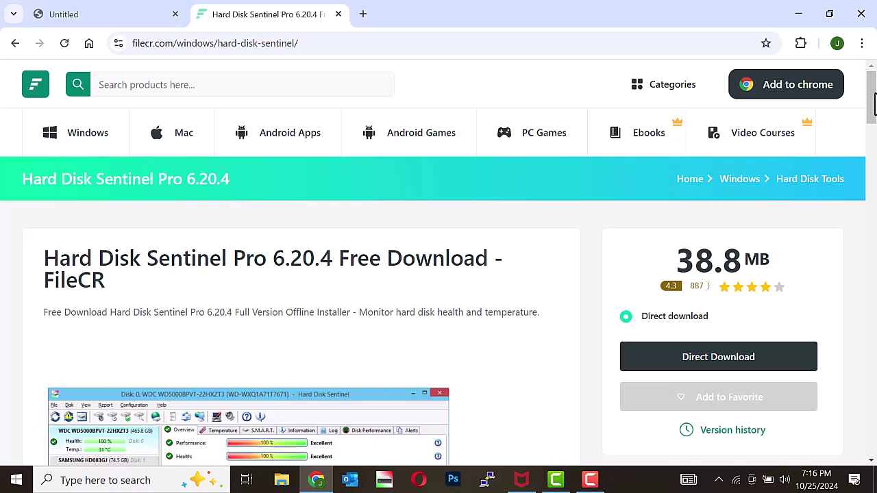
drag(872, 103, 867, 281)
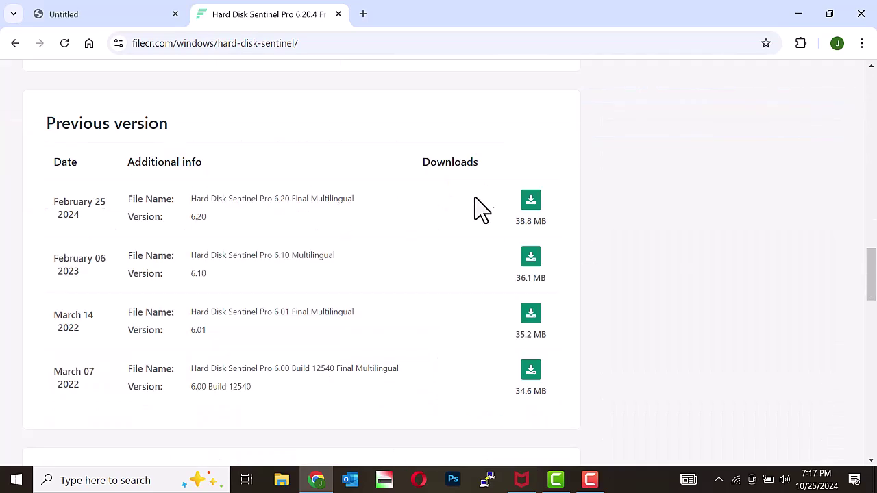
click(531, 202)
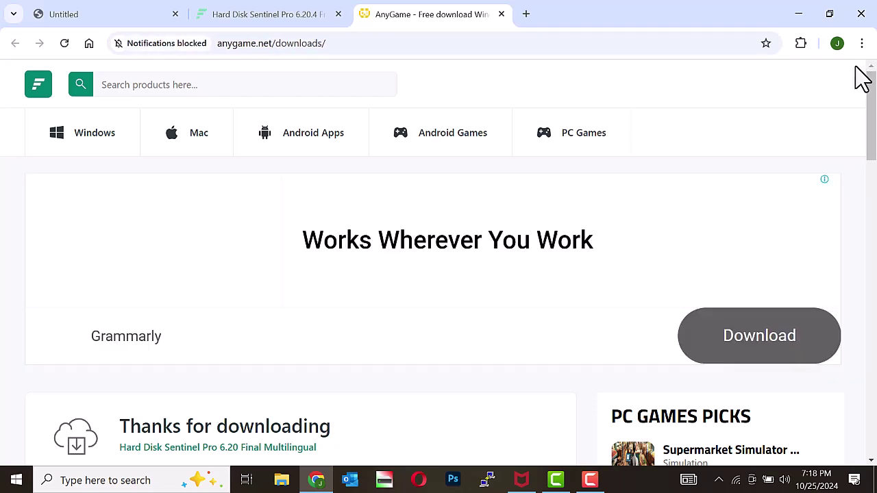
- Start downloading the Hard Disk Sentinel Pro 6.20 Final Multilingual file and show the recent download history
drag(871, 117, 873, 168)
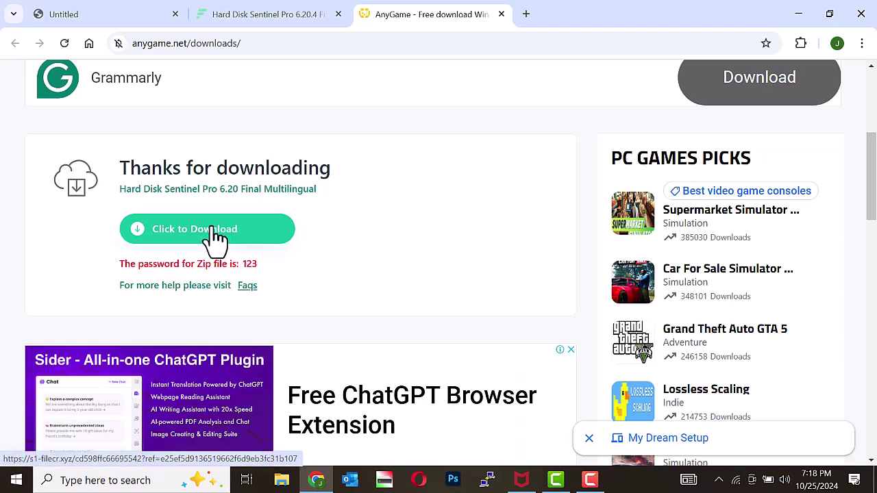
mouse_move(871, 180)
mouse_down()
mouse_move(868, 137)
mouse_move(872, 175)
mouse_up()
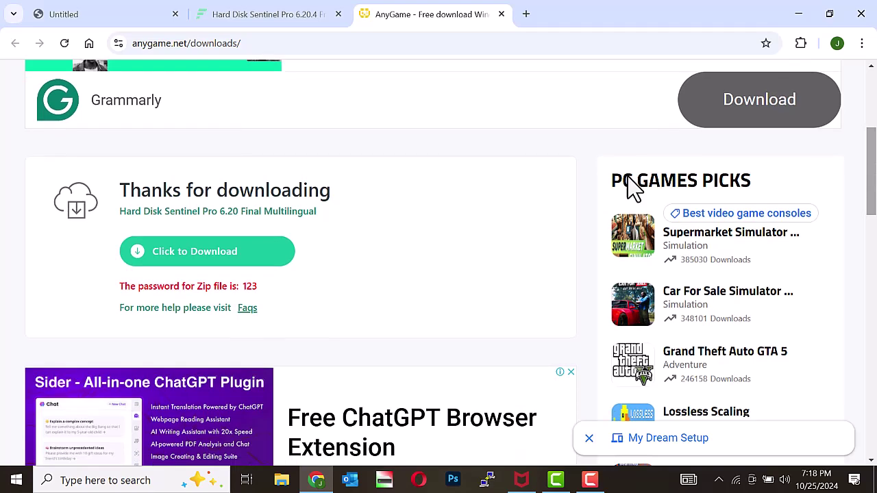
click(216, 257)
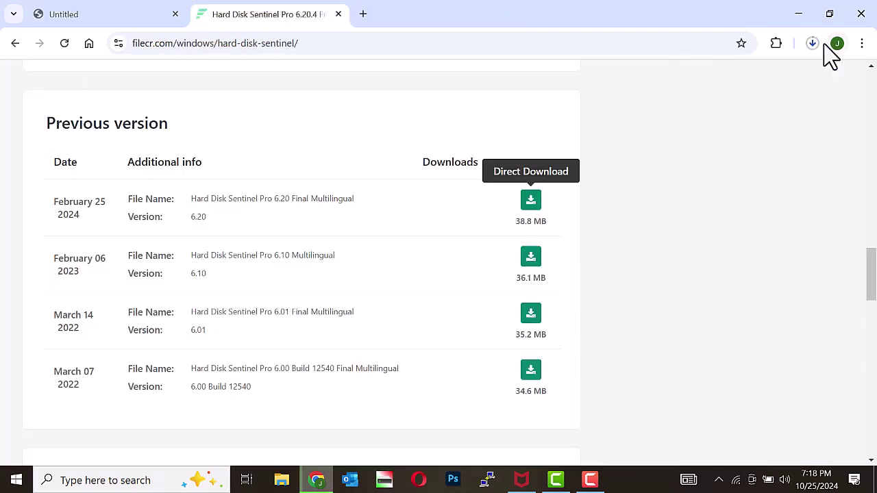
click(814, 44)
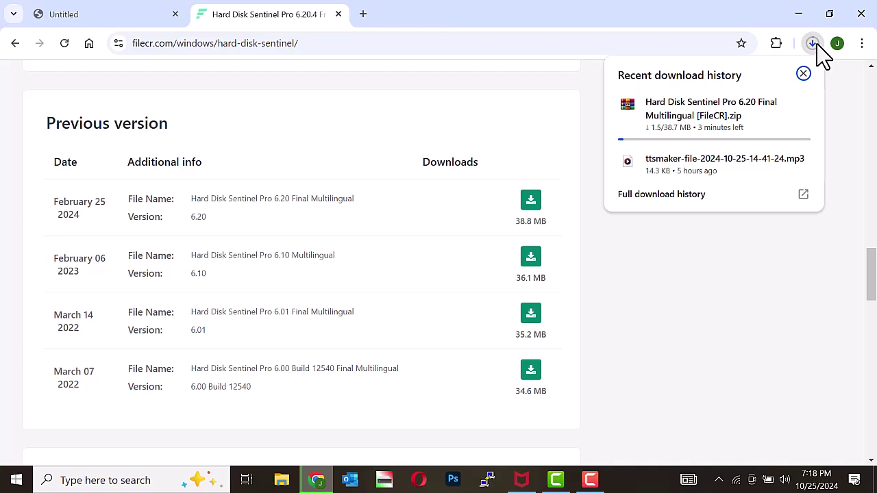
- Show the desktop, search Windows for "hard" and launch Hard Disk Sentinel
key(super+d)
click(114, 480)
text(hard)
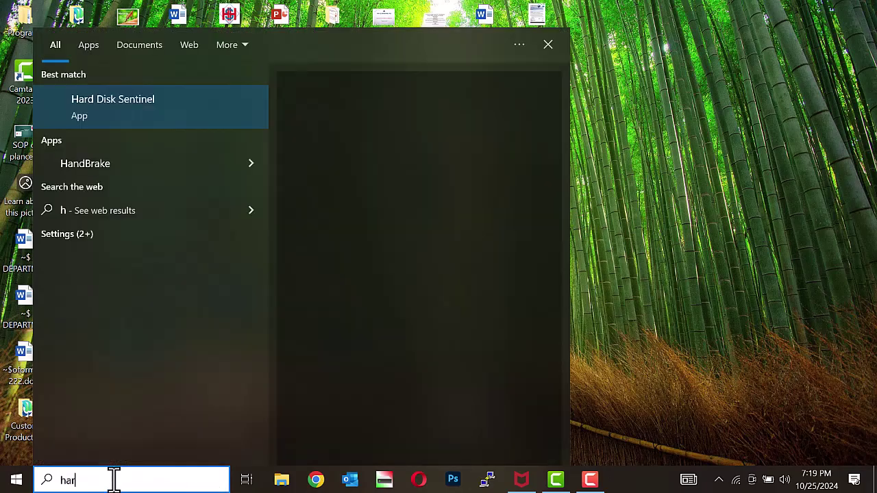
click(130, 122)
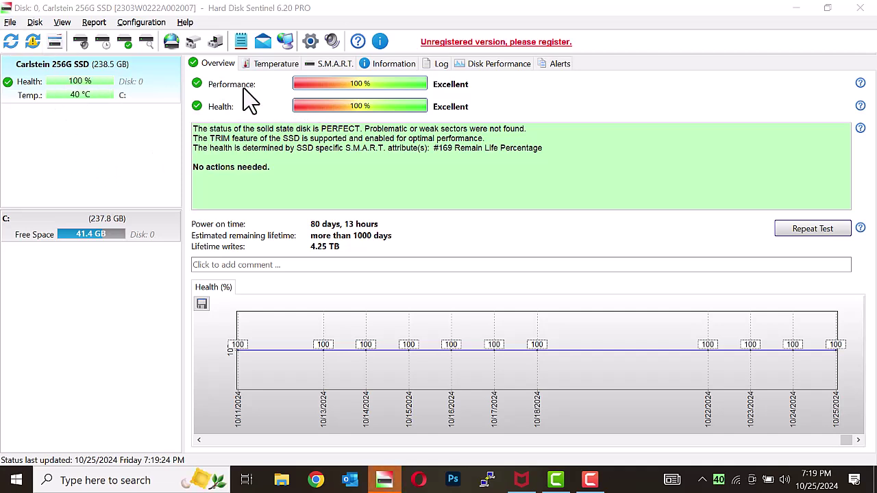
- Review the SSD's Temperature, S.M.A.R.T. and Information details, and return to the Overview
click(281, 68)
click(321, 66)
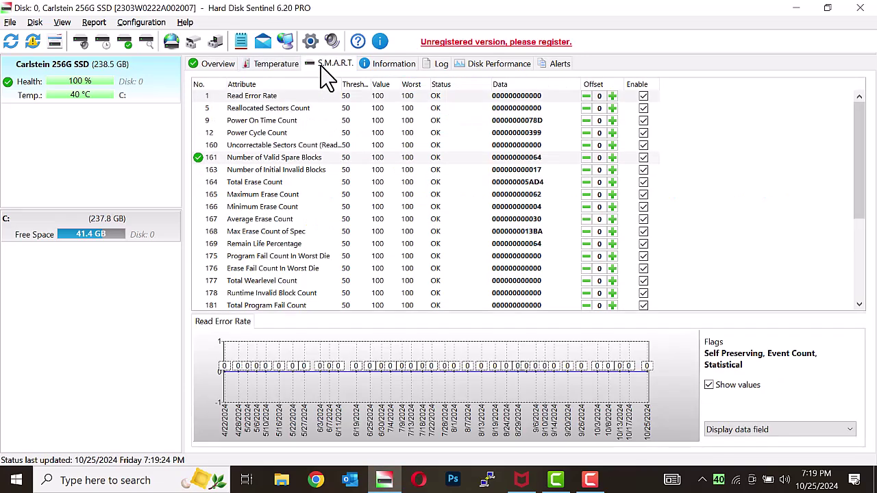
click(389, 66)
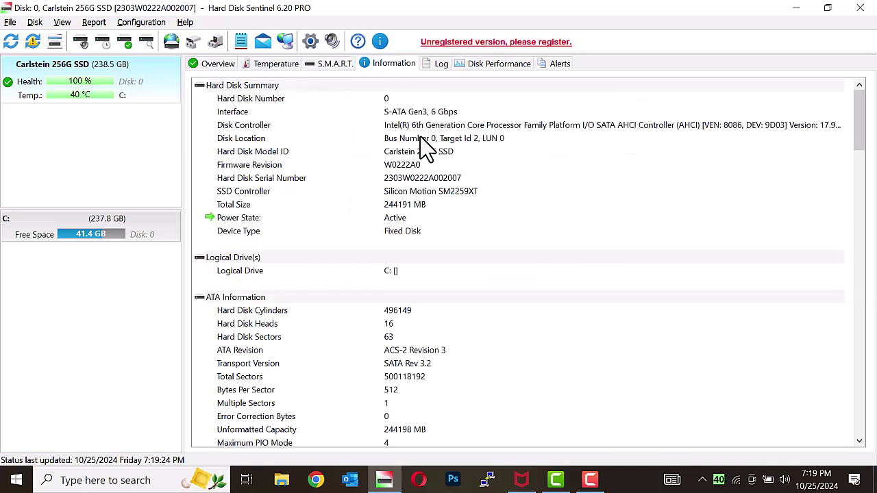
click(15, 24)
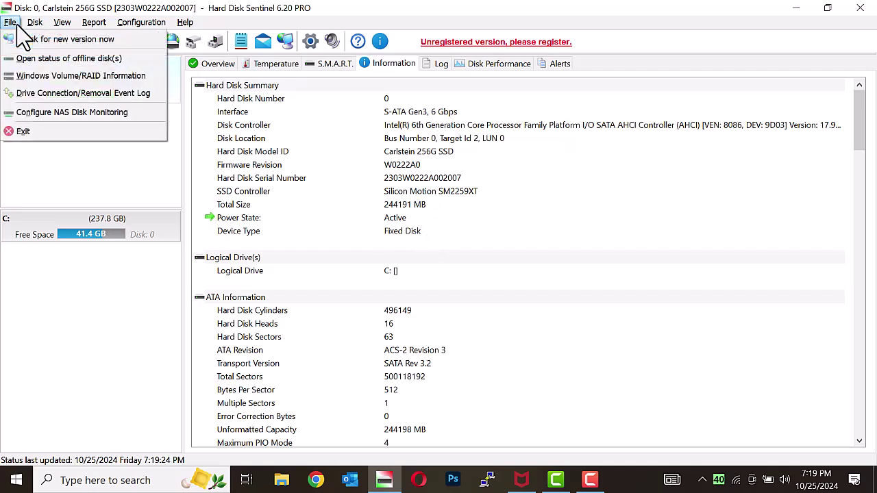
click(50, 175)
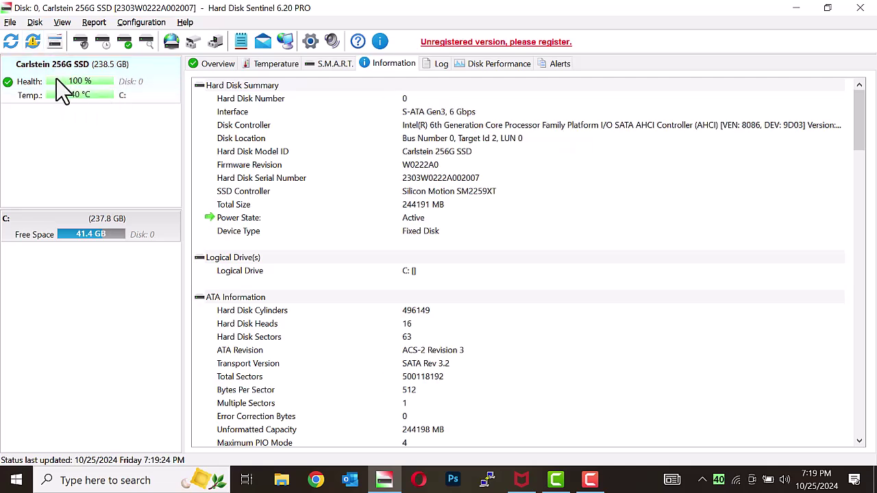
click(217, 65)
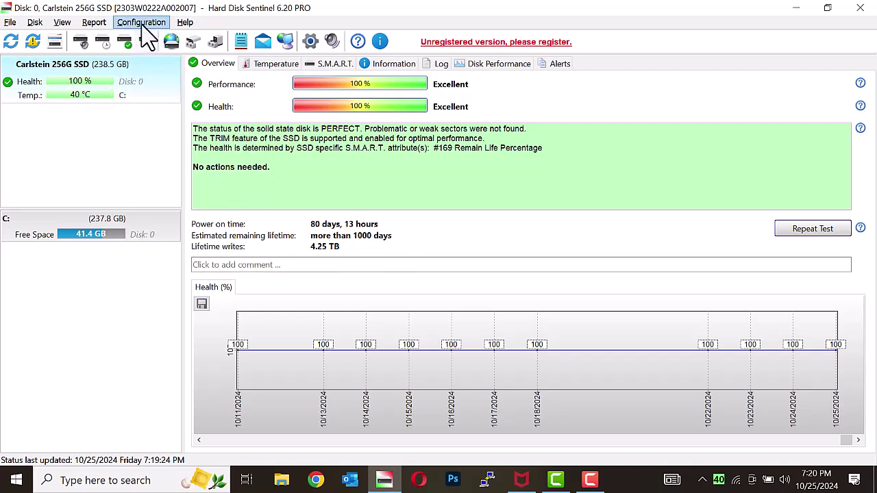
click(10, 25)
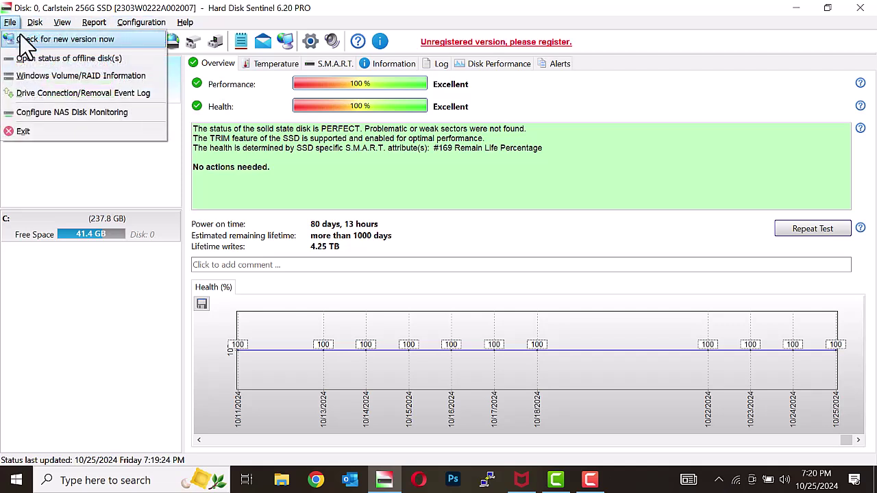
click(59, 161)
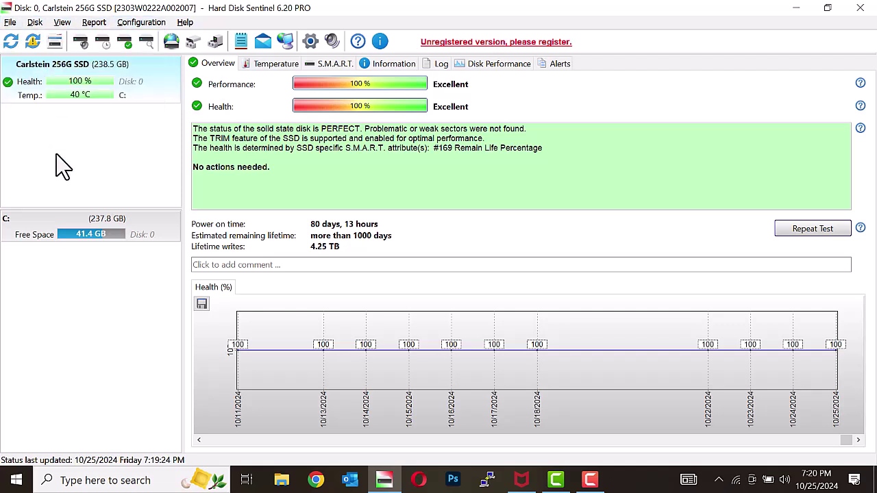
click(31, 25)
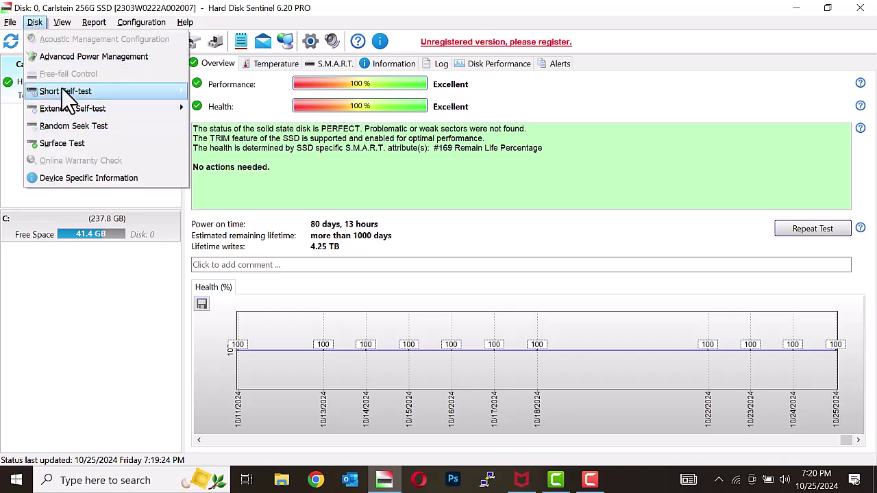
click(13, 152)
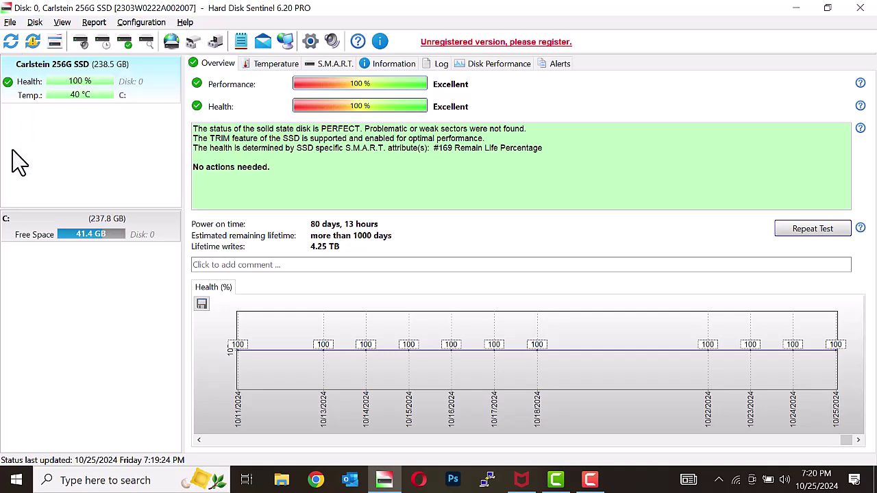
- Switch the disk view to Temperature to check the readings, and change it to the S.M.A.R.T. attributes
click(63, 25)
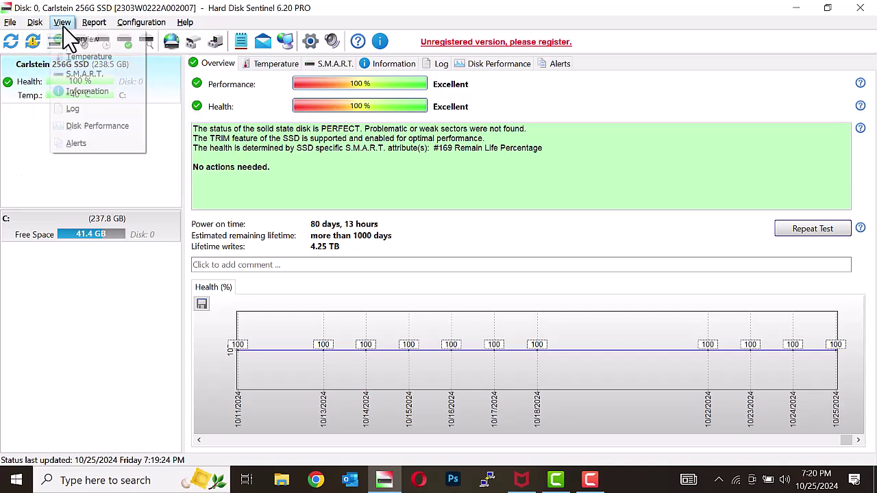
click(89, 59)
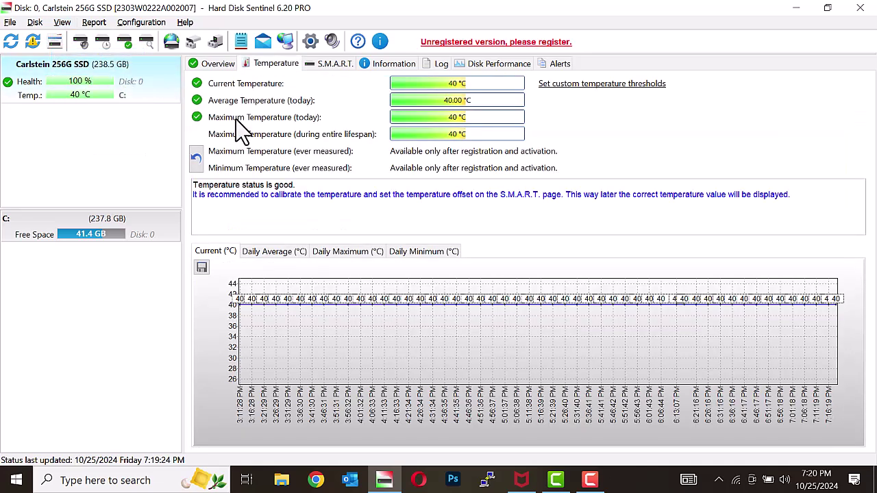
click(57, 25)
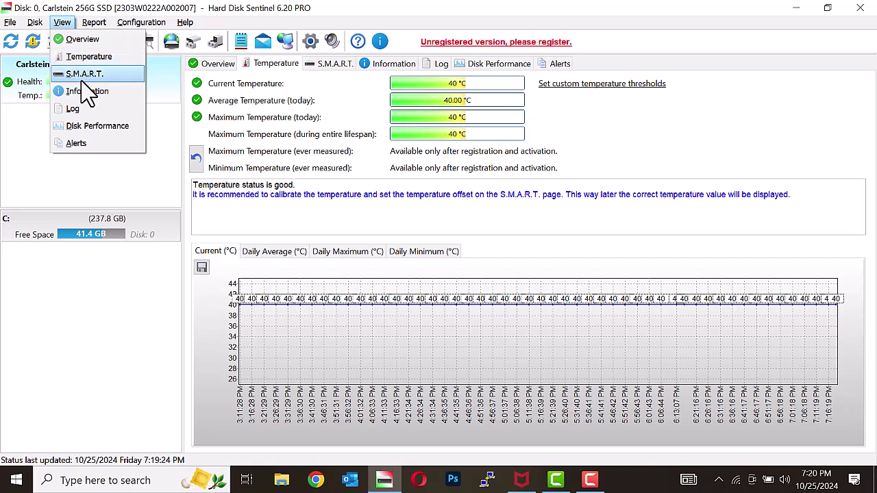
click(82, 73)
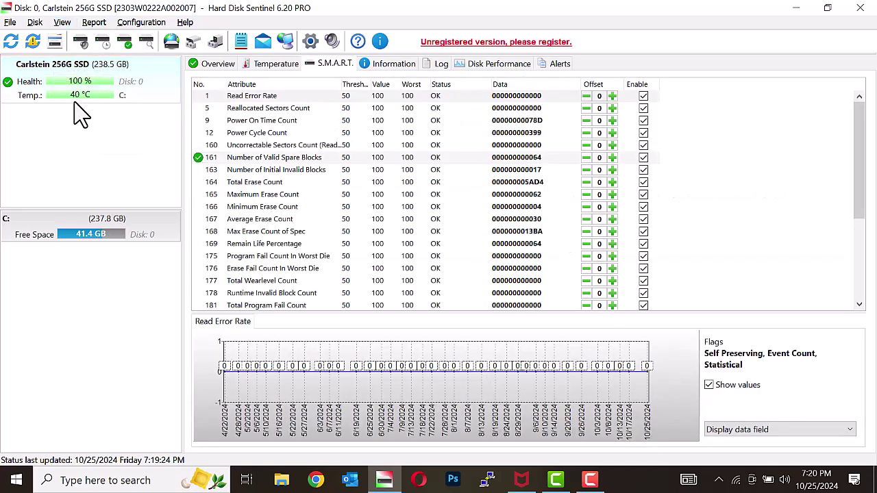
- Review the SSD's Information details, and switch the disk view to the Log of recorded problems
click(62, 23)
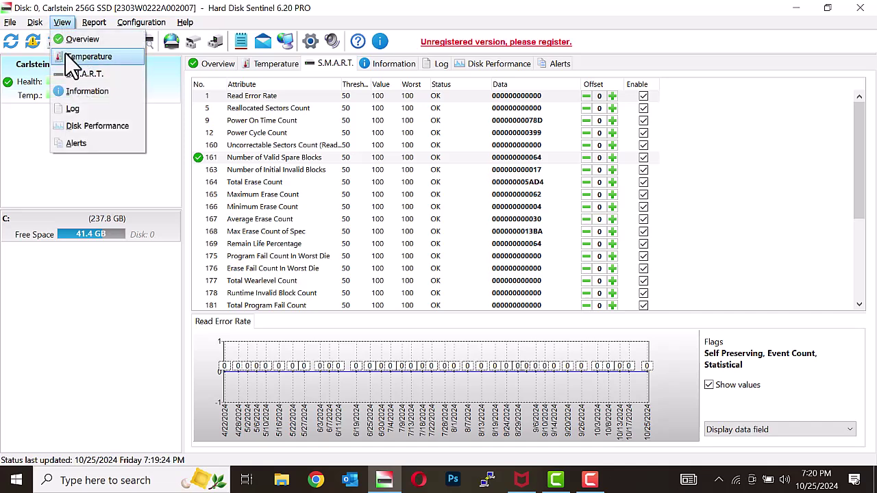
click(85, 96)
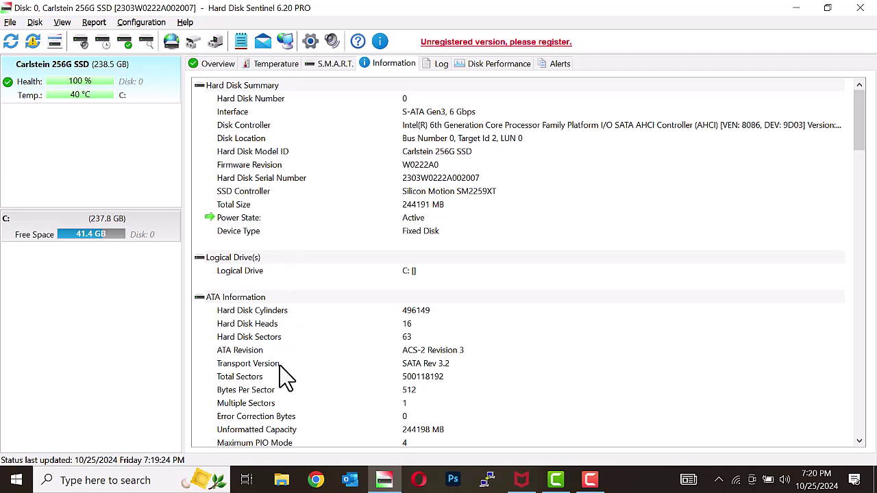
click(62, 21)
click(75, 110)
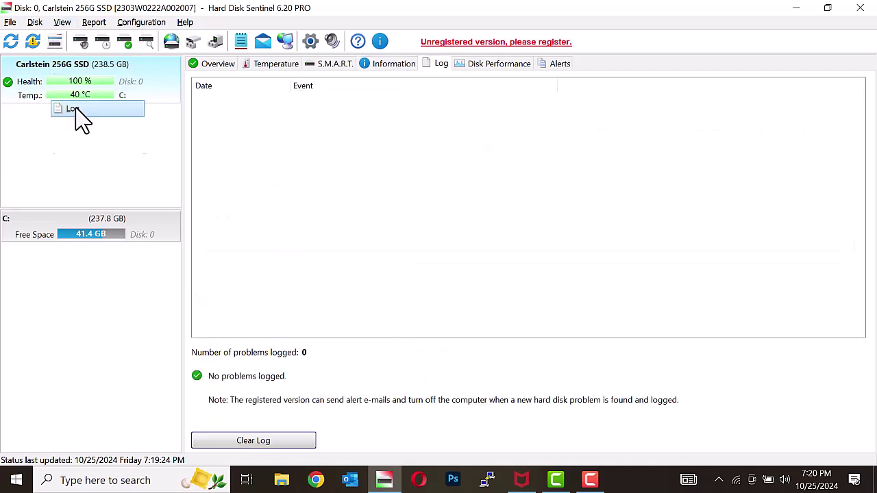
- Check the SSD's transfer rates and activity in the Disk Performance view, and show its Alerts
click(58, 27)
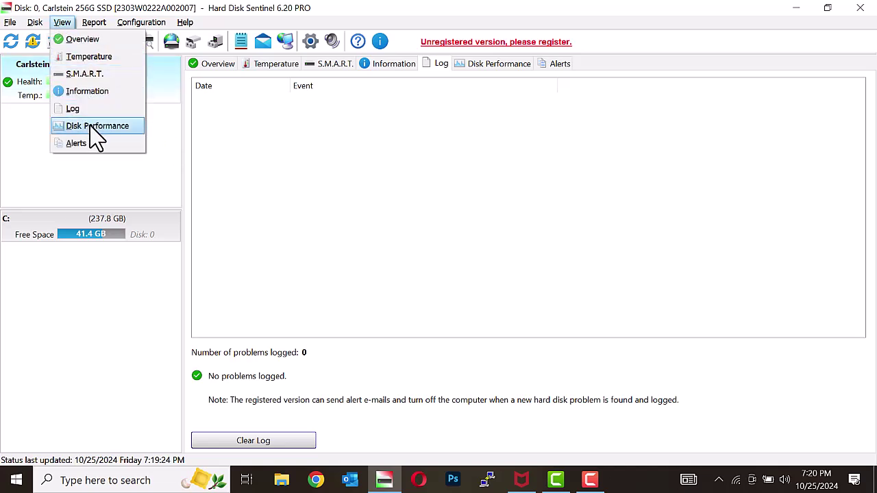
click(96, 127)
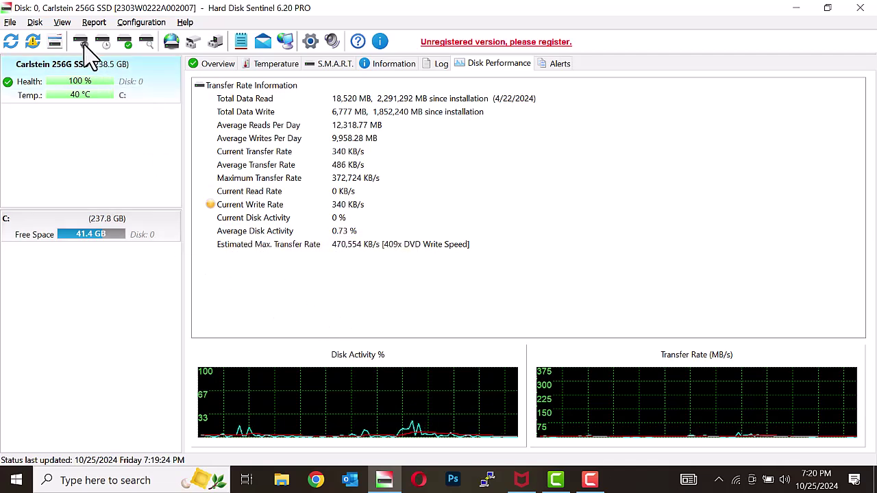
click(67, 22)
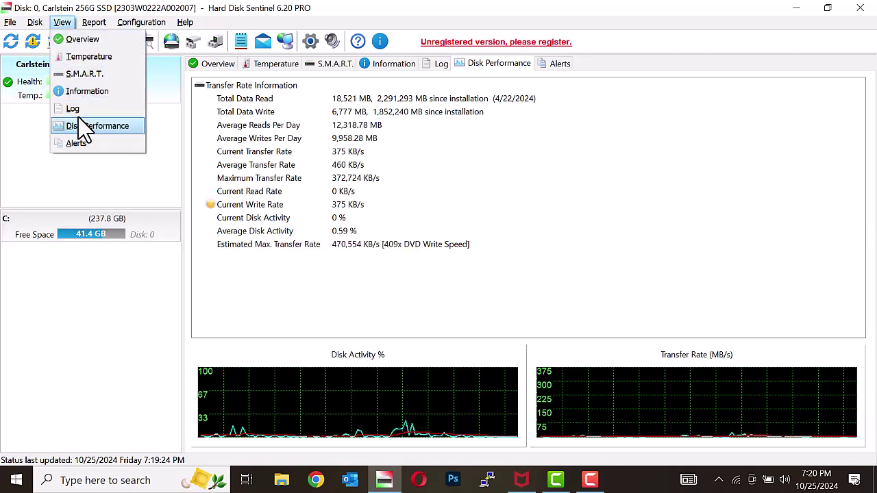
click(82, 142)
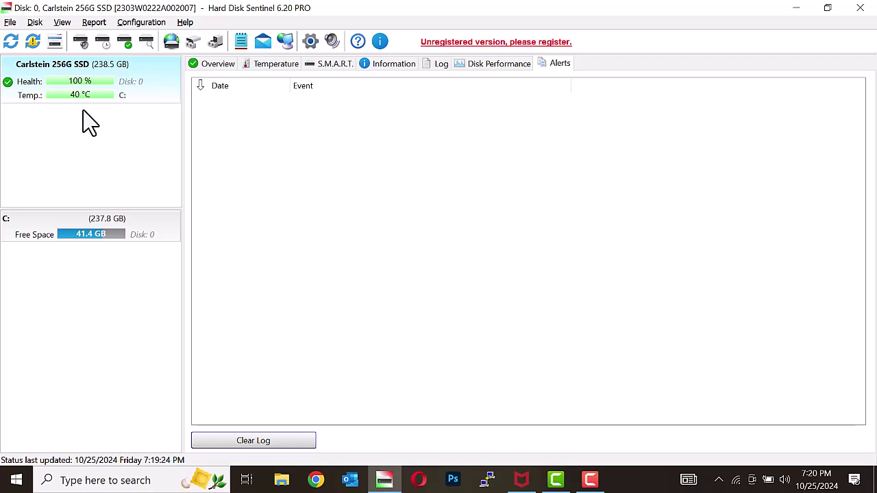
click(94, 22)
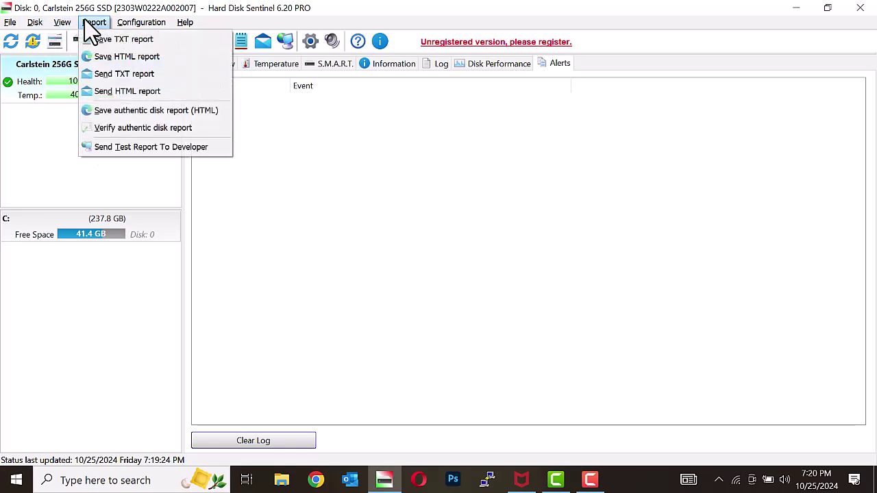
click(123, 26)
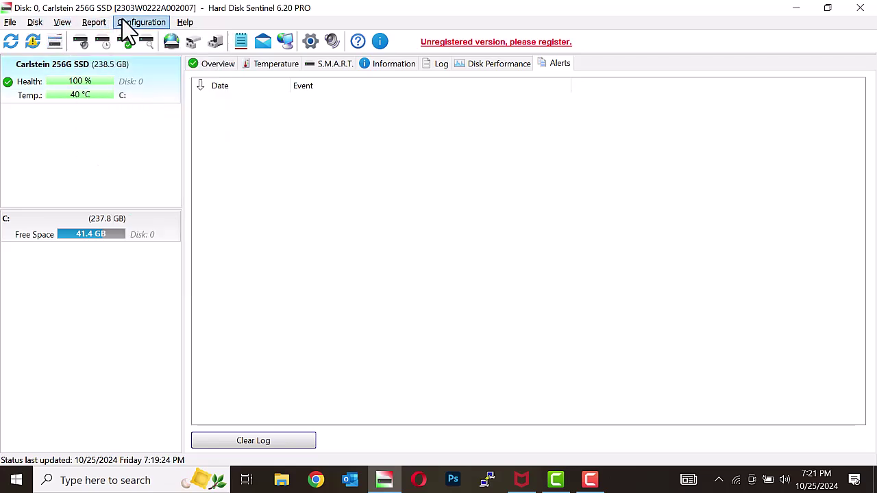
click(10, 22)
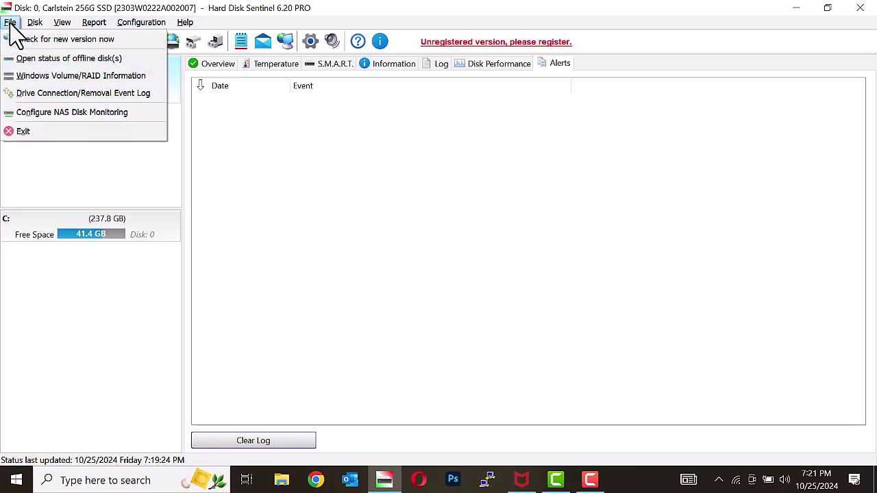
click(59, 153)
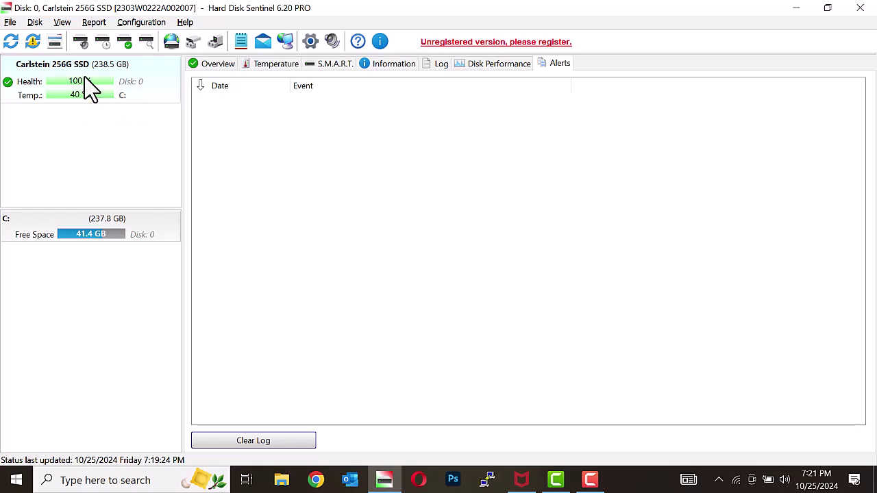
click(10, 22)
click(60, 130)
- Return to the SSD's Overview to check its performance, health and estimated remaining lifetime
click(209, 64)
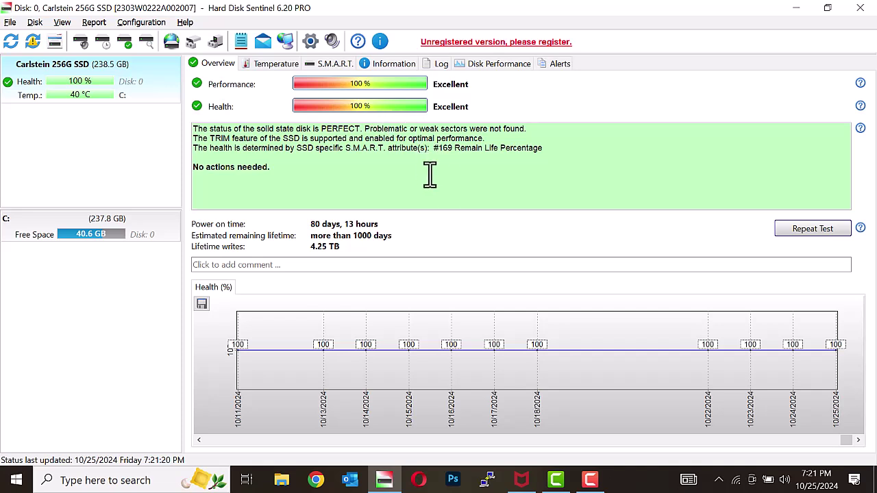
click(589, 481)
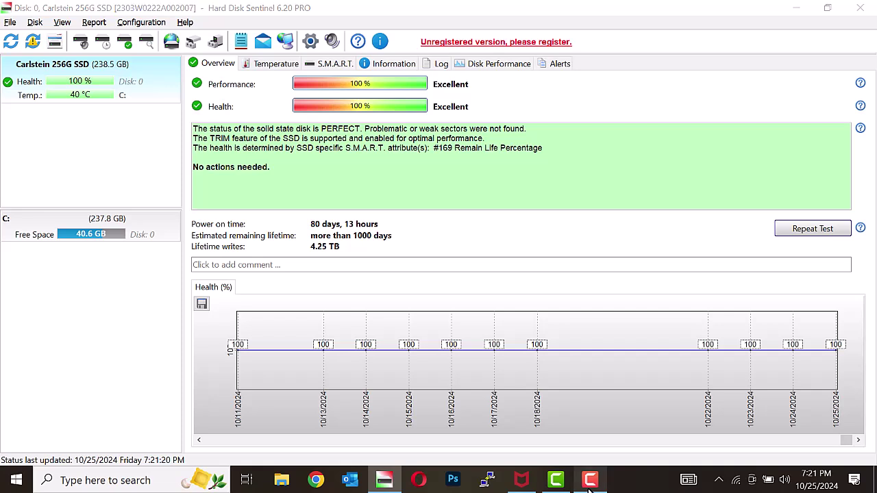